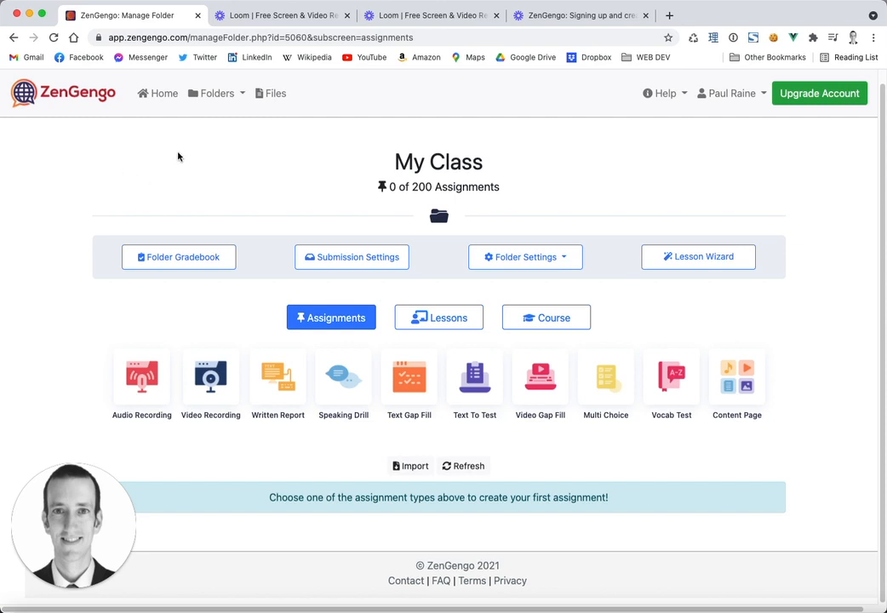
click(215, 95)
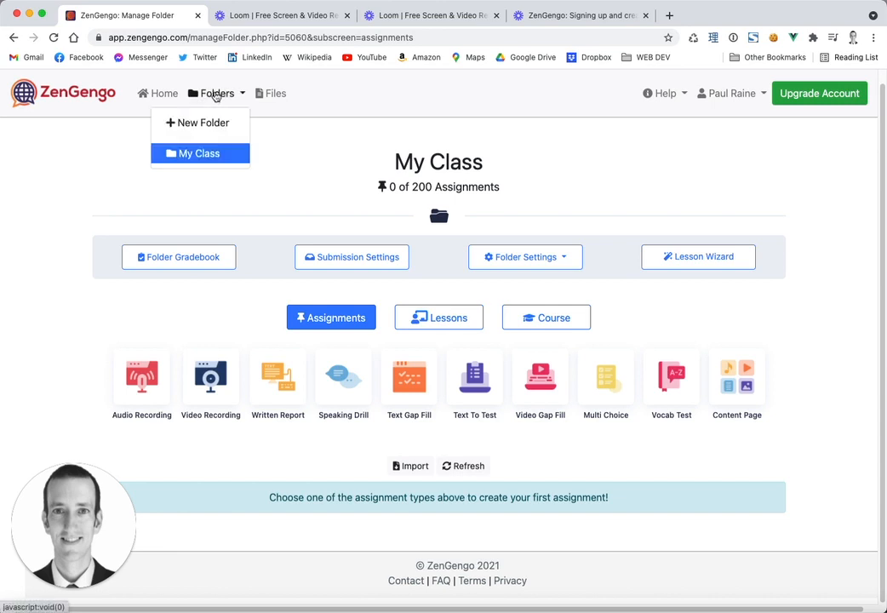
click(109, 167)
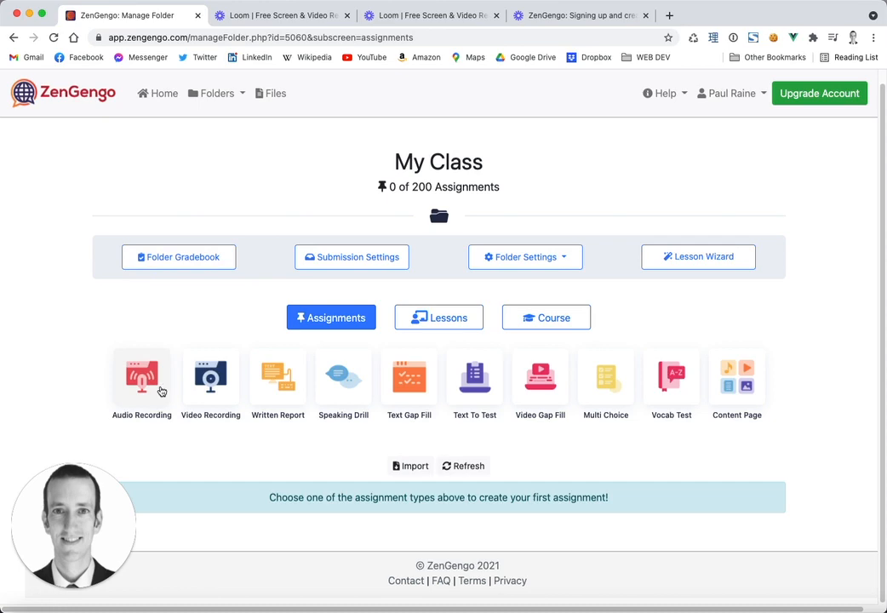
Start a new Audio Recording assignment in the My Class folder and title it "My Audio".
click(162, 390)
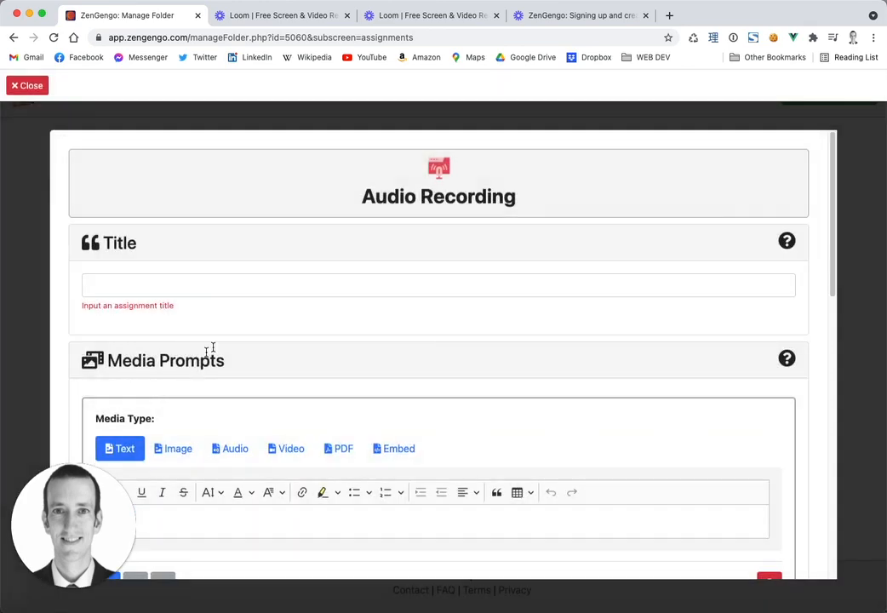
click(215, 286)
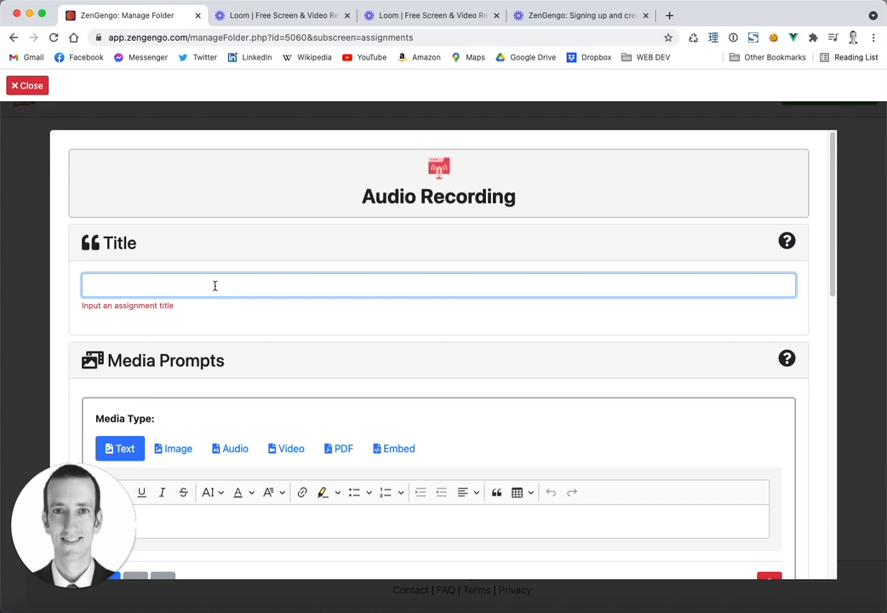
text(My Audio)
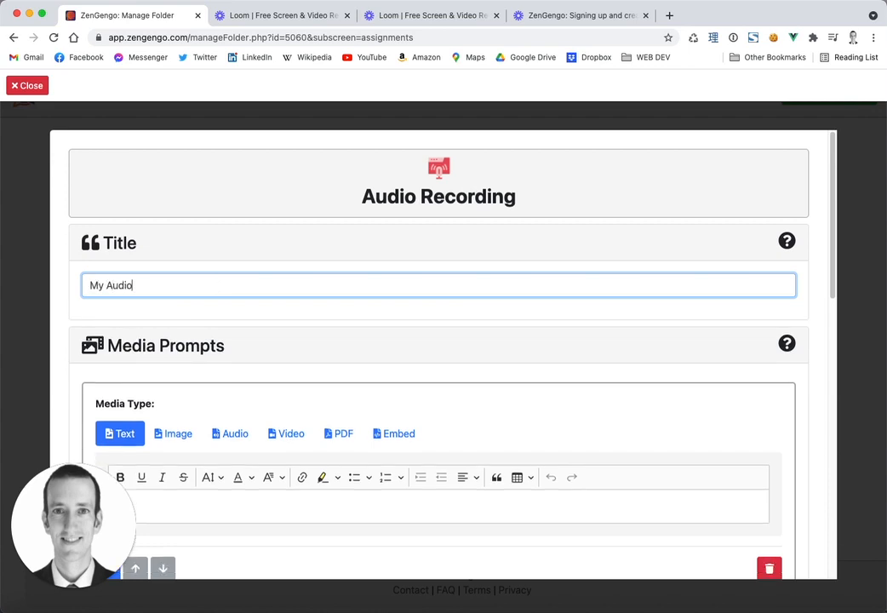
Enter "Describe your weekend" as the text media prompt and clear it again.
scroll(331, 200, down, 2)
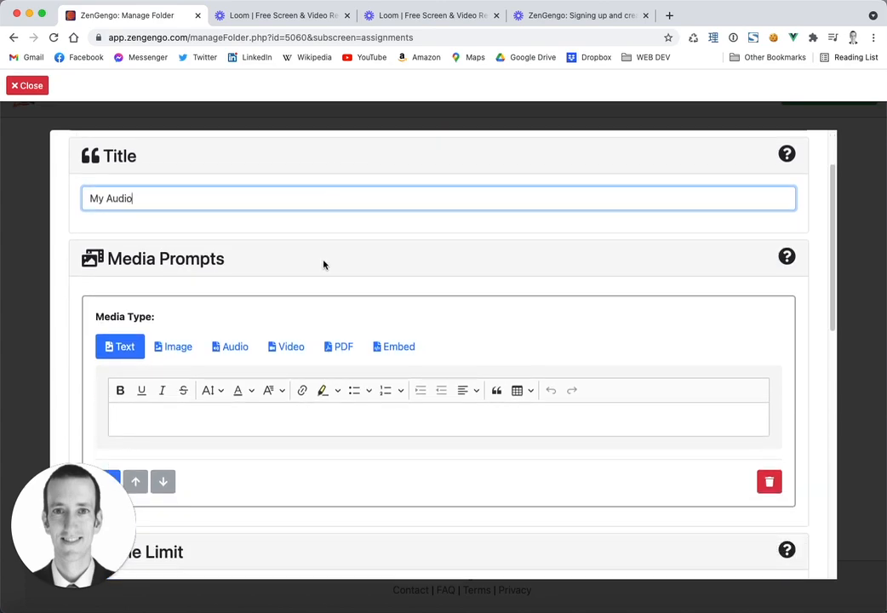
scroll(322, 264, down, 1)
scroll(313, 352, down, 2)
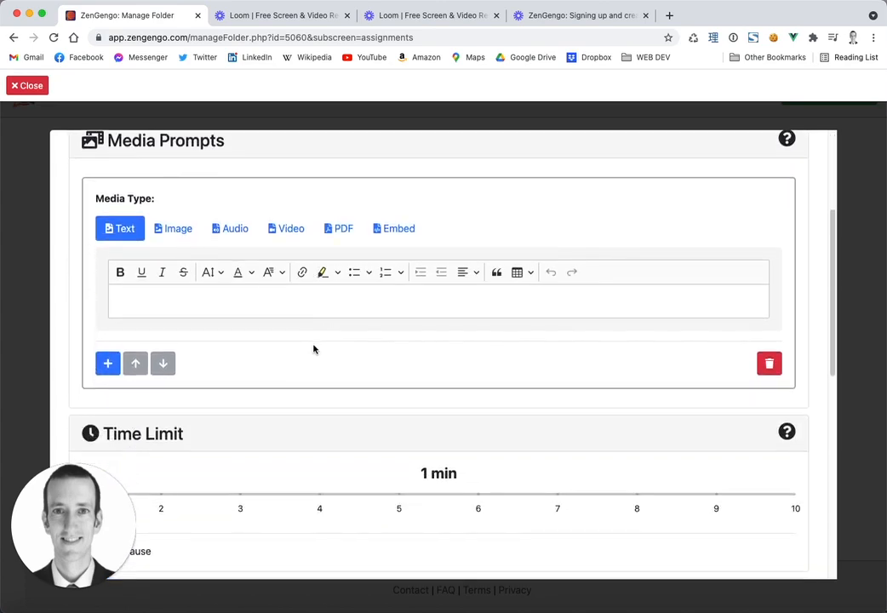
scroll(313, 349, up, 1)
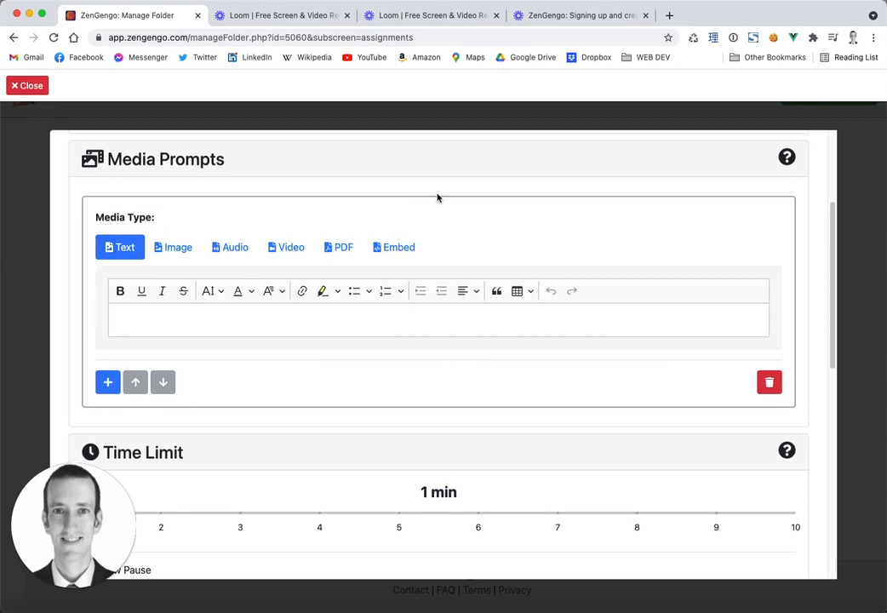
click(1, 310)
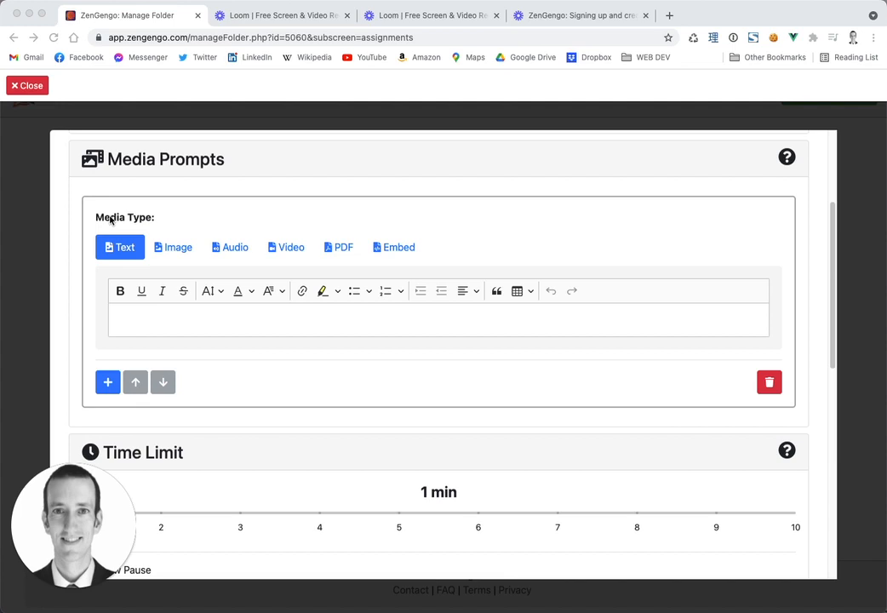
click(180, 319)
text(Desc)
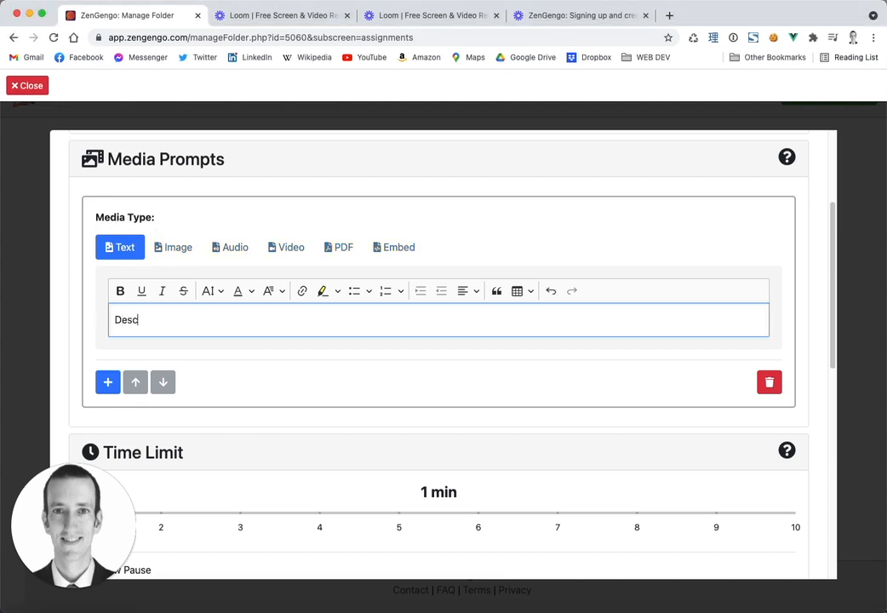
text(ribe your weekend)
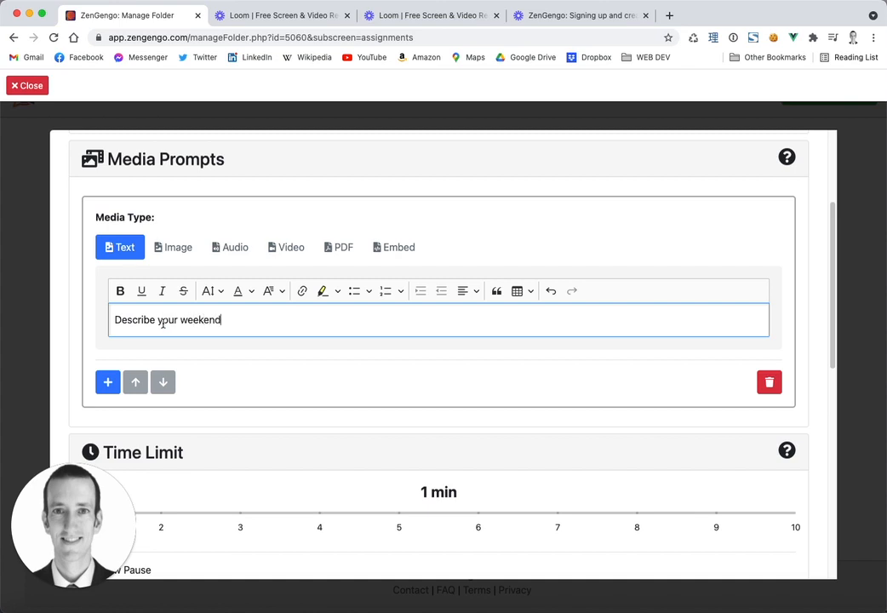
key(ctrl+a)
key(BackSpace)
Make the media prompt an image and use image search to pick the picture of a girl holding balloons in a meadow.
click(178, 248)
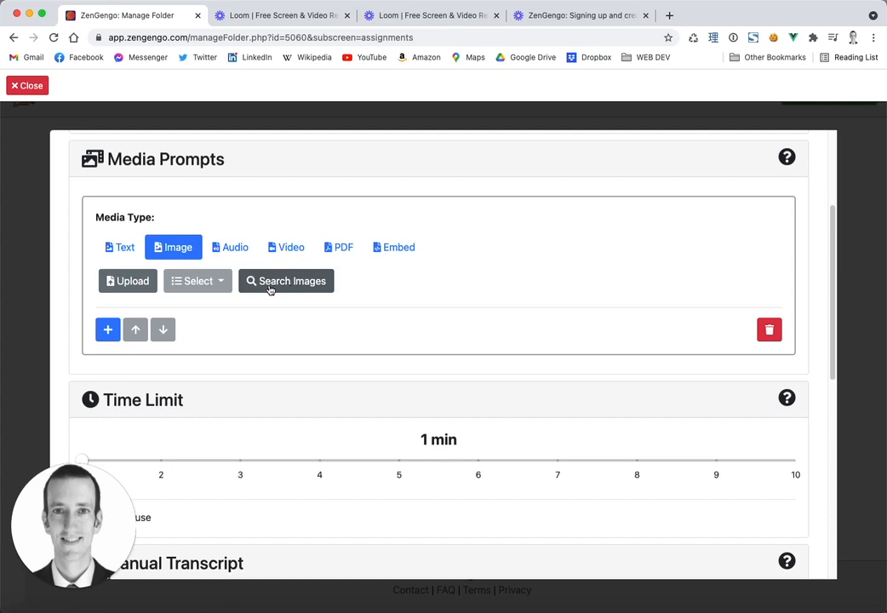
click(136, 282)
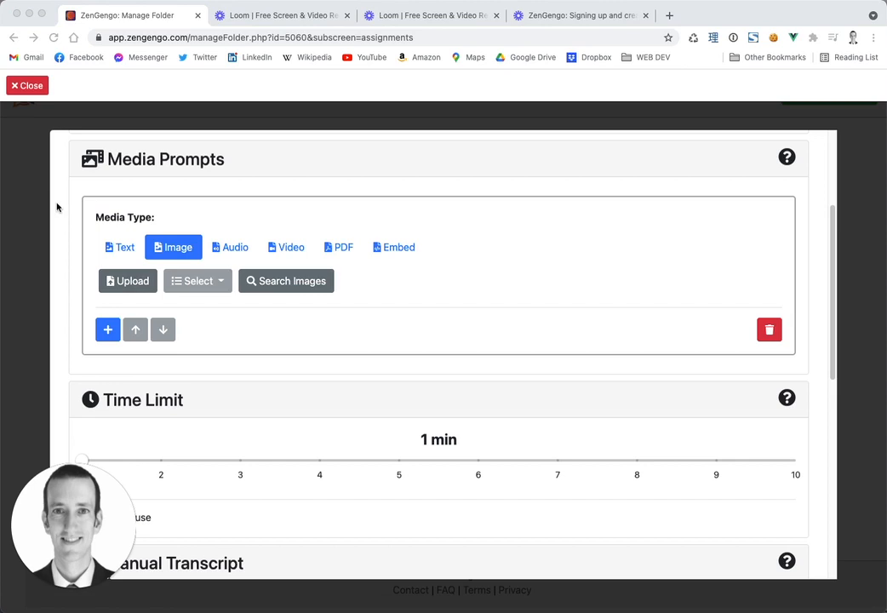
click(288, 285)
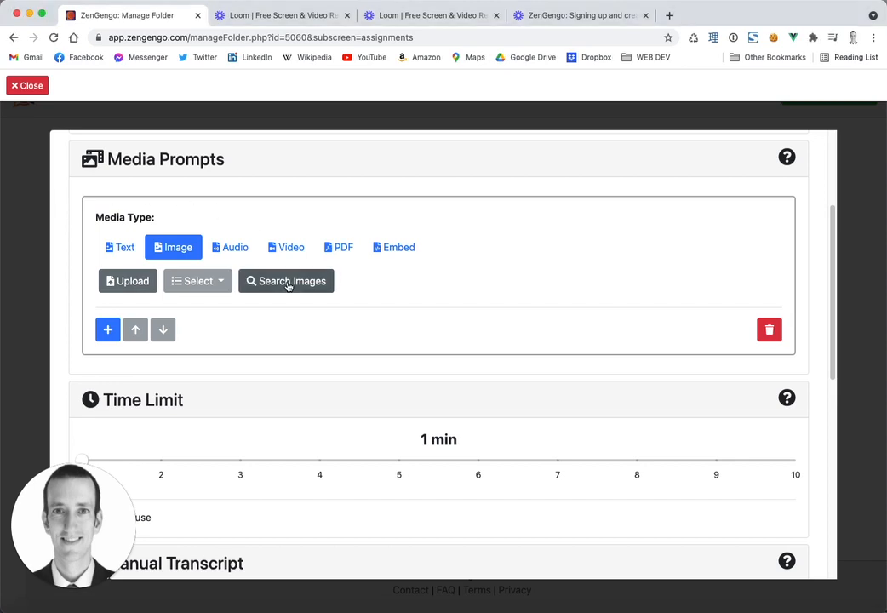
click(291, 287)
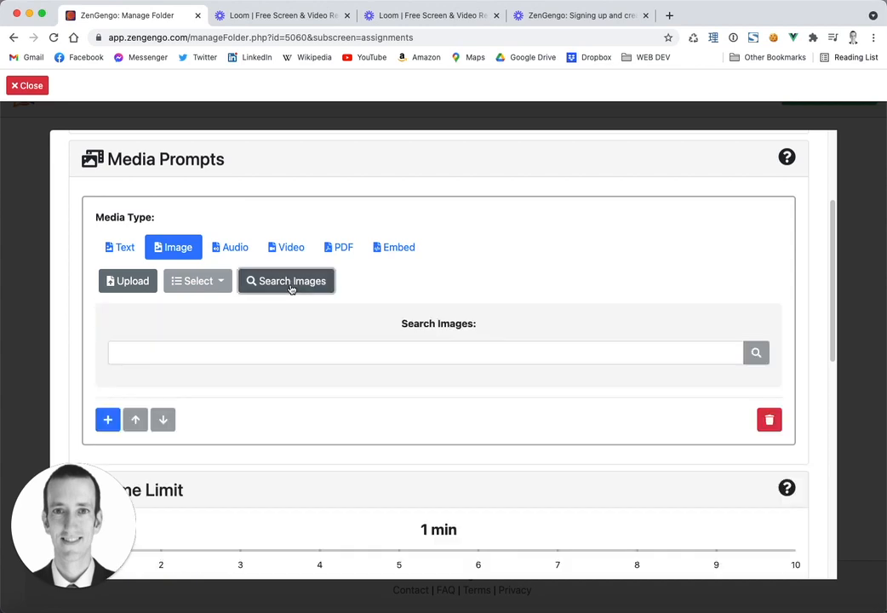
click(249, 353)
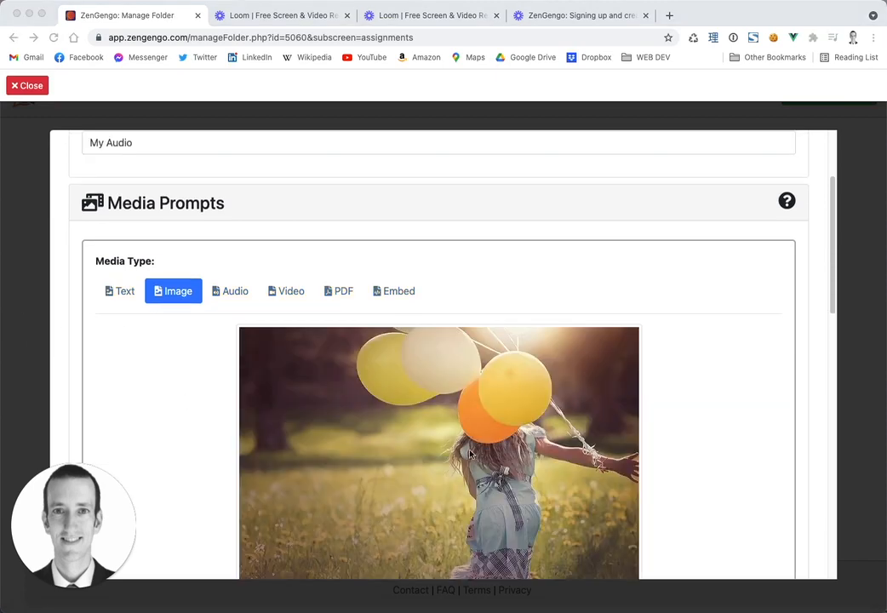
Add a second media prompt block and move it above the balloon image.
scroll(182, 404, down, 3)
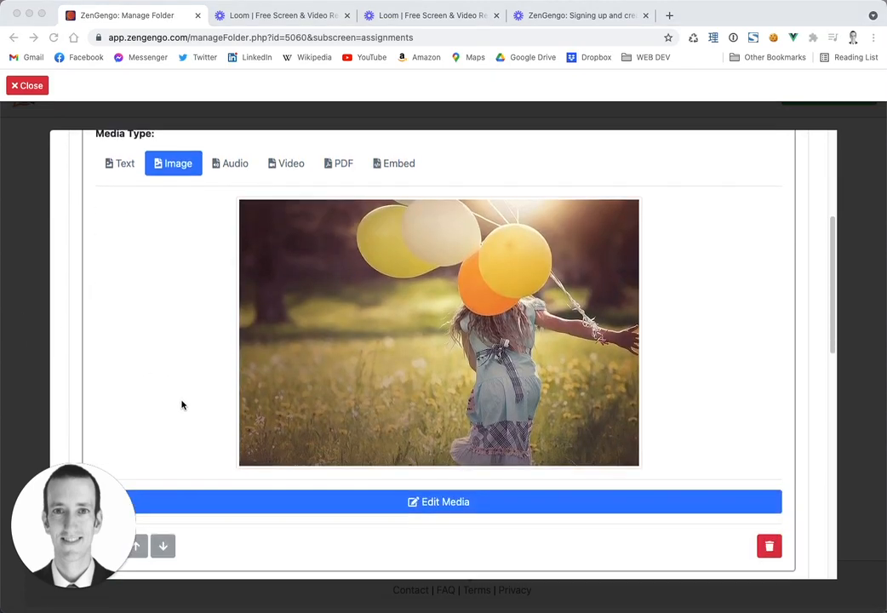
scroll(182, 404, down, 3)
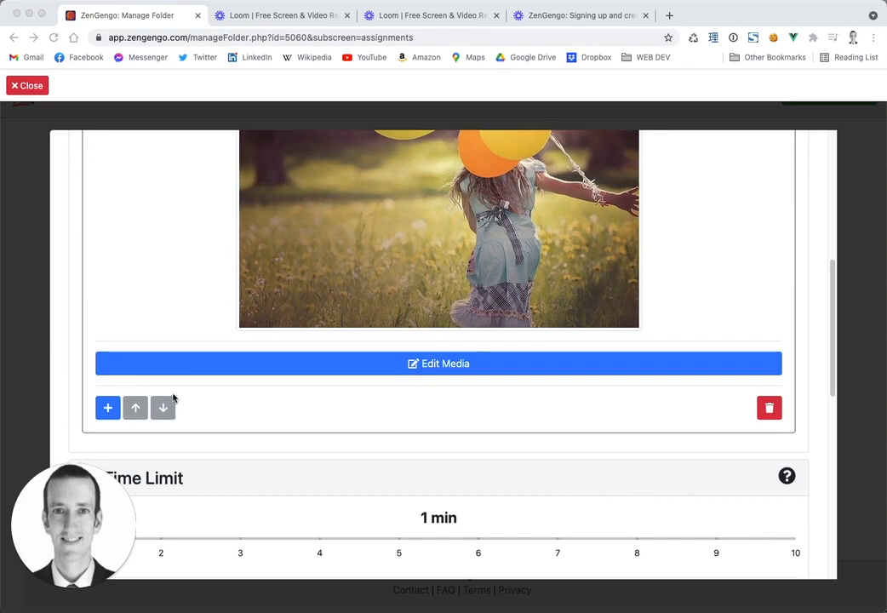
click(107, 411)
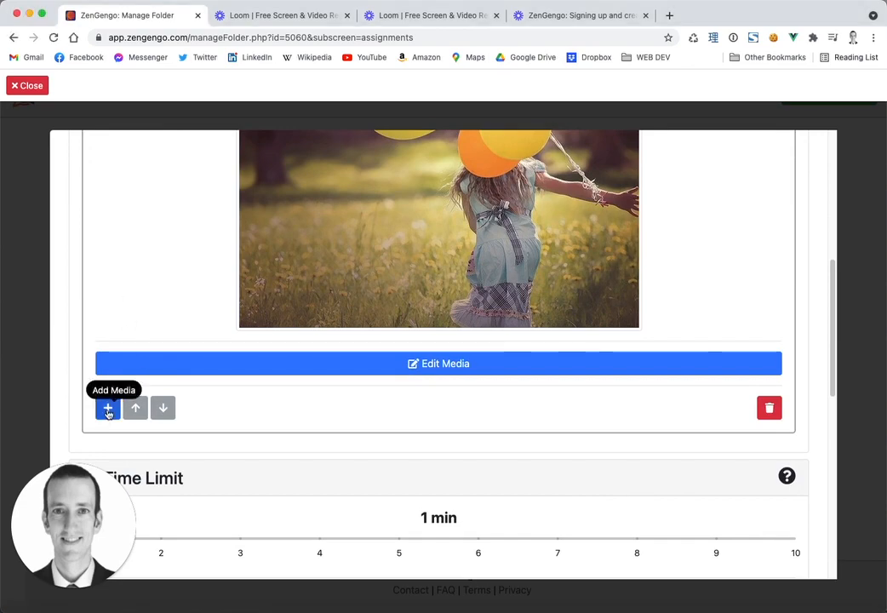
scroll(358, 434, down, 4)
click(134, 358)
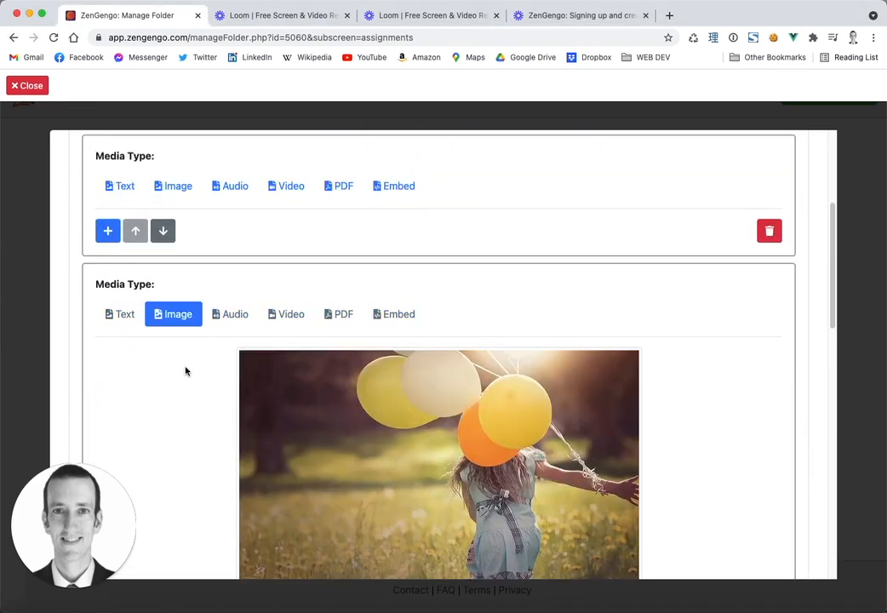
scroll(170, 400, up, 1)
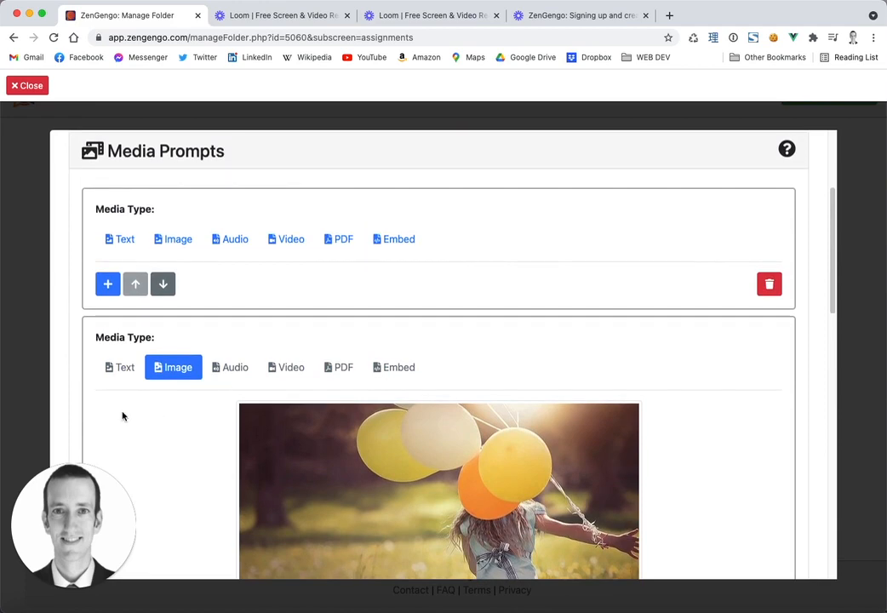
Make the first media prompt a text prompt reading "Look at the picture and describe the image!".
click(124, 240)
click(186, 311)
text(Look)
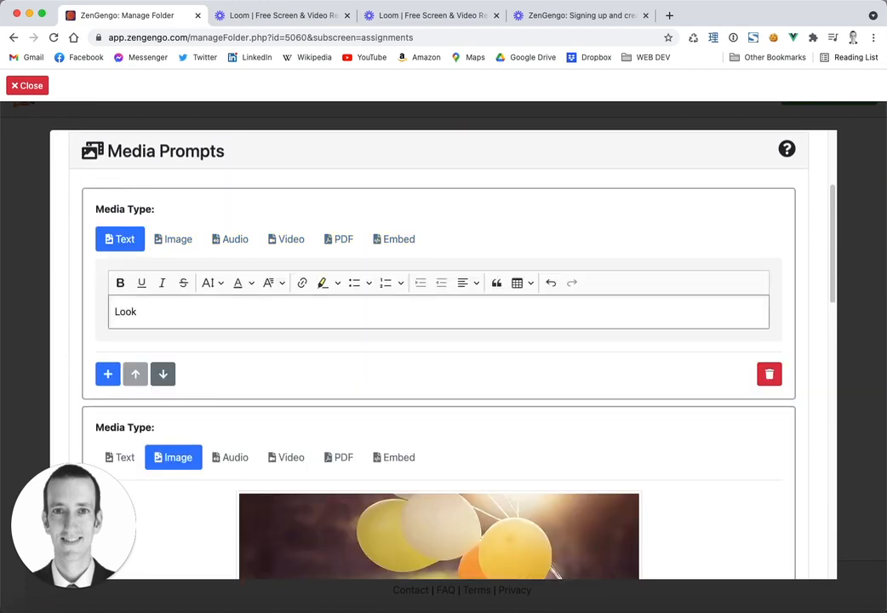
text( at the picture an)
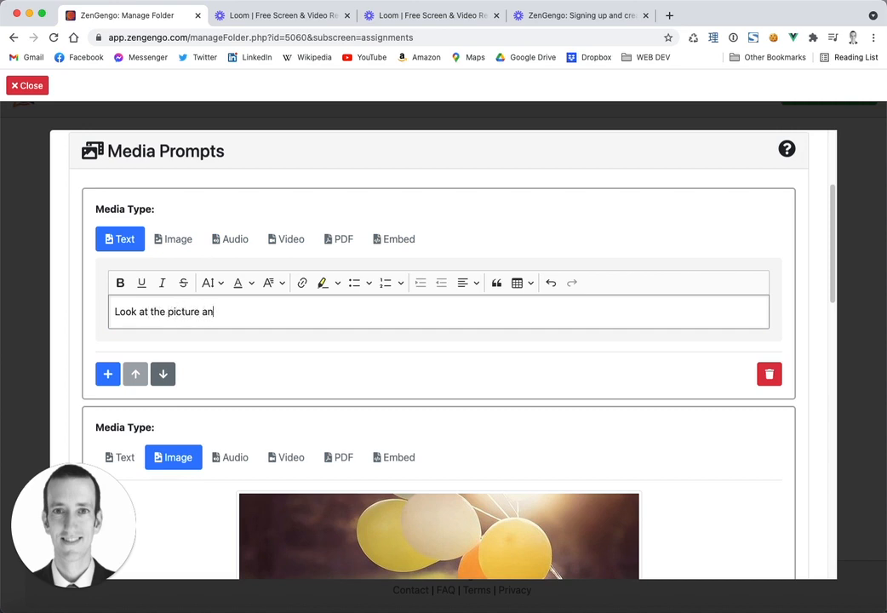
text(d describe the image!)
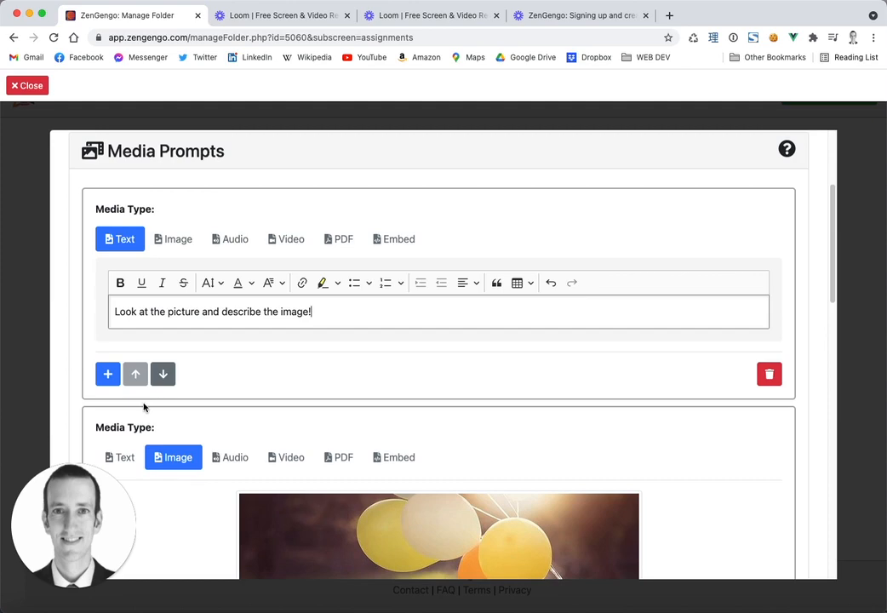
Try out the recording time limit setting and leave it at 1 minute.
scroll(144, 409, down, 10)
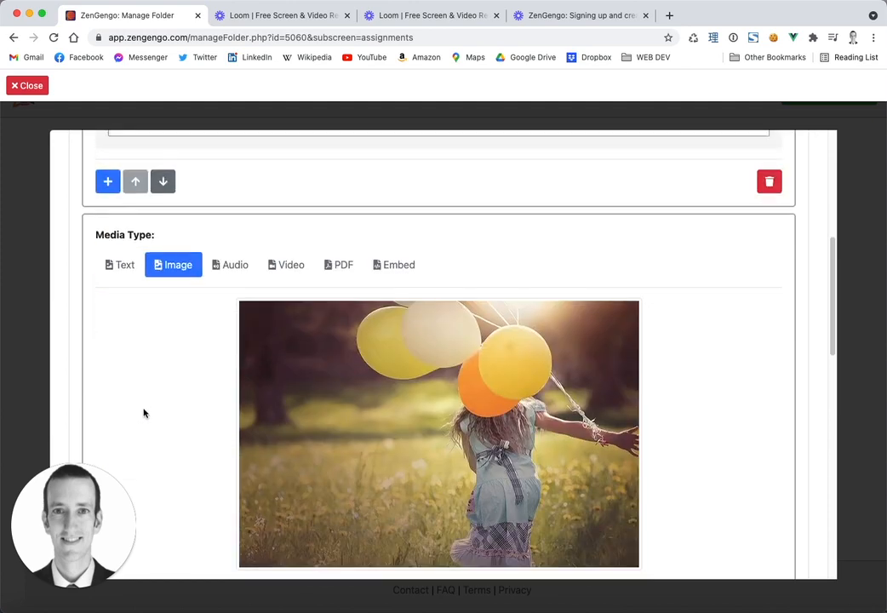
scroll(145, 400, down, 1)
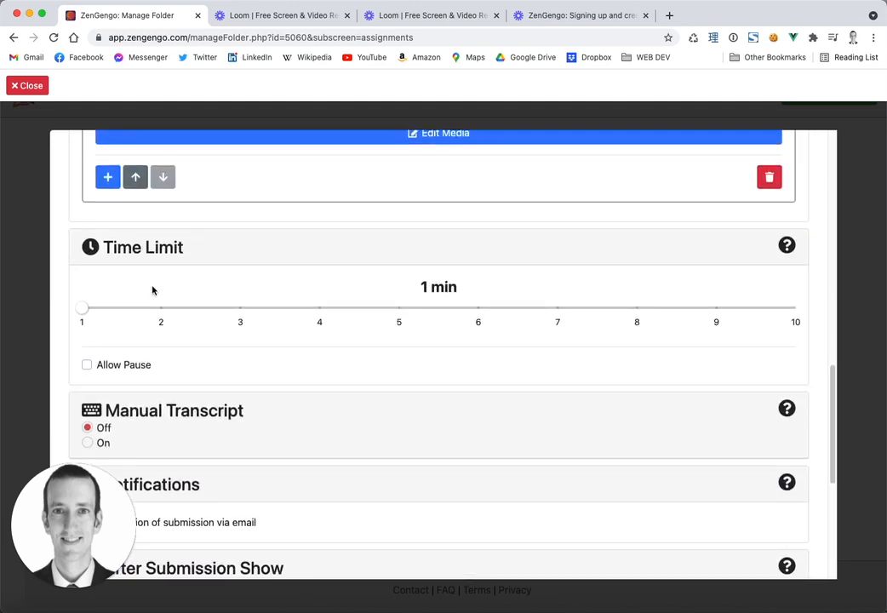
drag(82, 308, 54, 317)
Turn Manual Transcript on to review its word count, language and grammar check options, and switch it back off.
scroll(430, 439, down, 5)
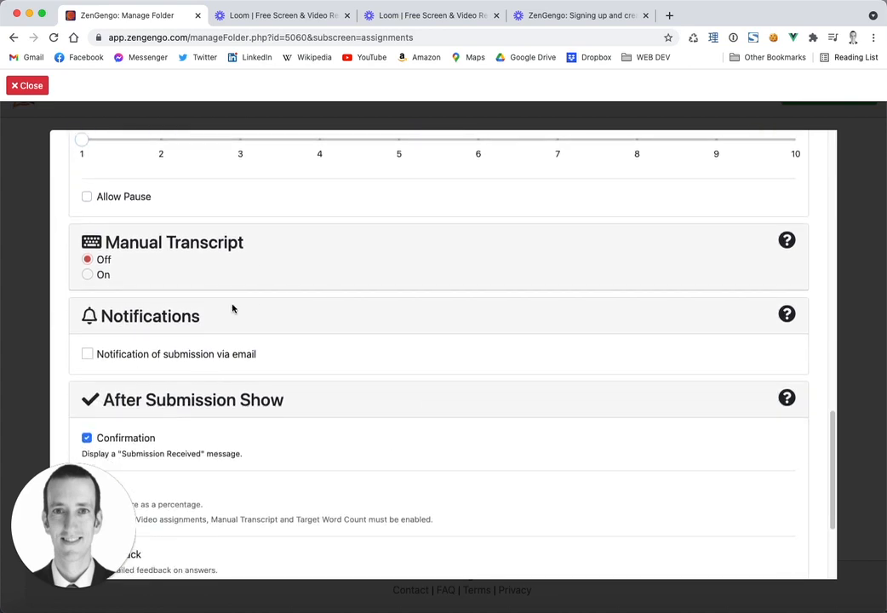
click(88, 274)
scroll(251, 388, down, 3)
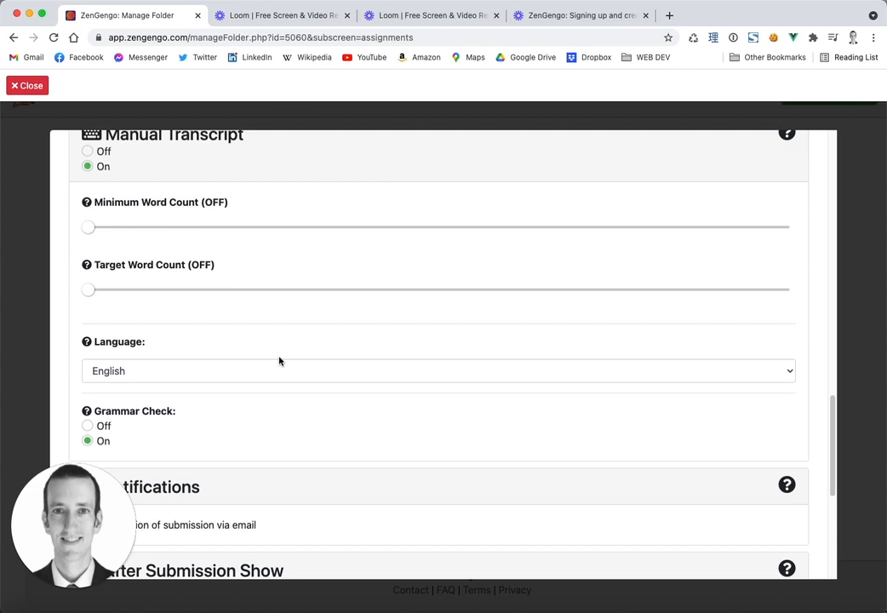
scroll(243, 377, up, 1)
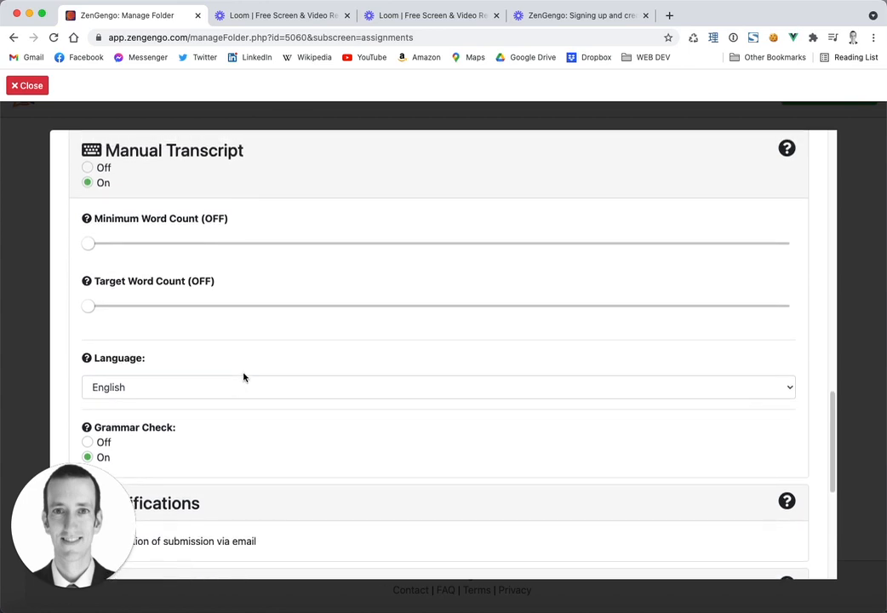
scroll(240, 375, up, 1)
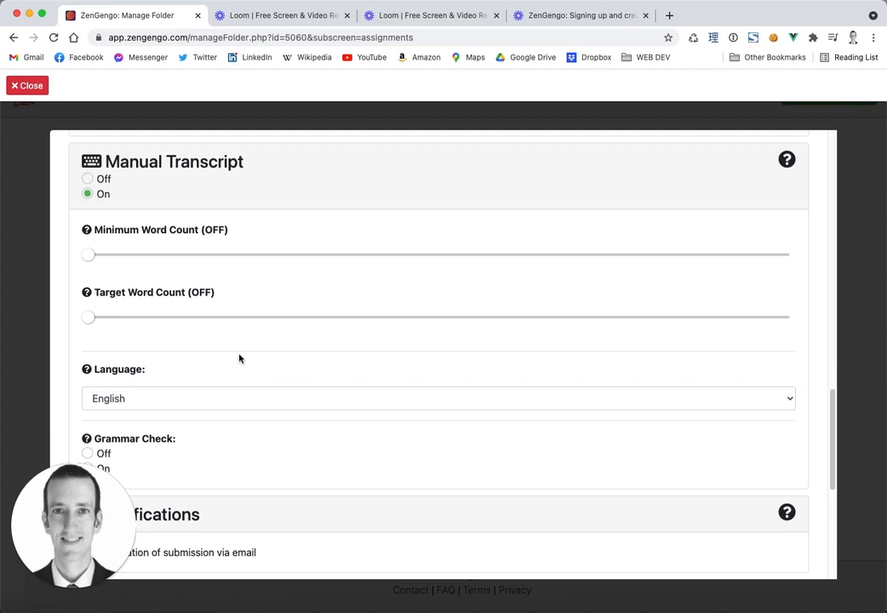
click(103, 180)
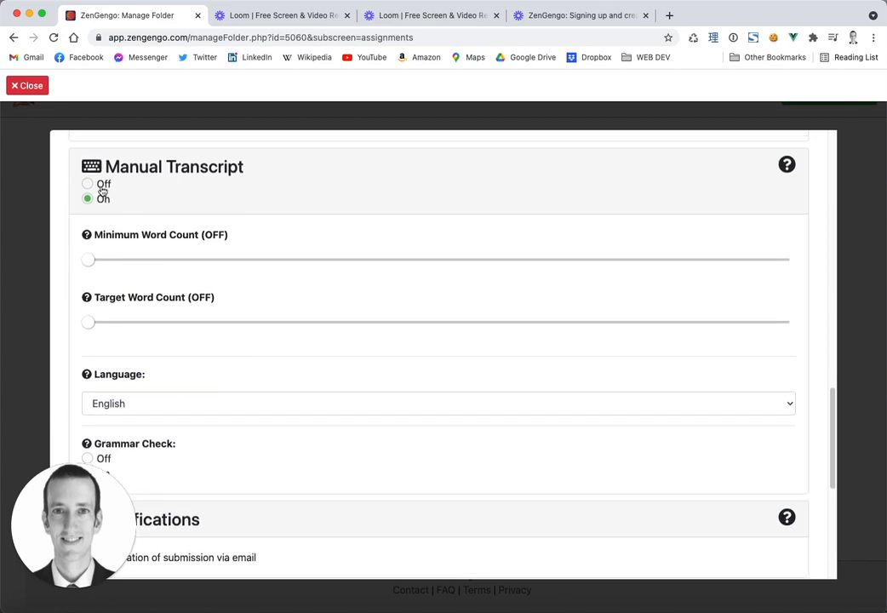
Examine the email notification setting and the After Submission Show options, including the confirmation message description.
scroll(464, 387, down, 5)
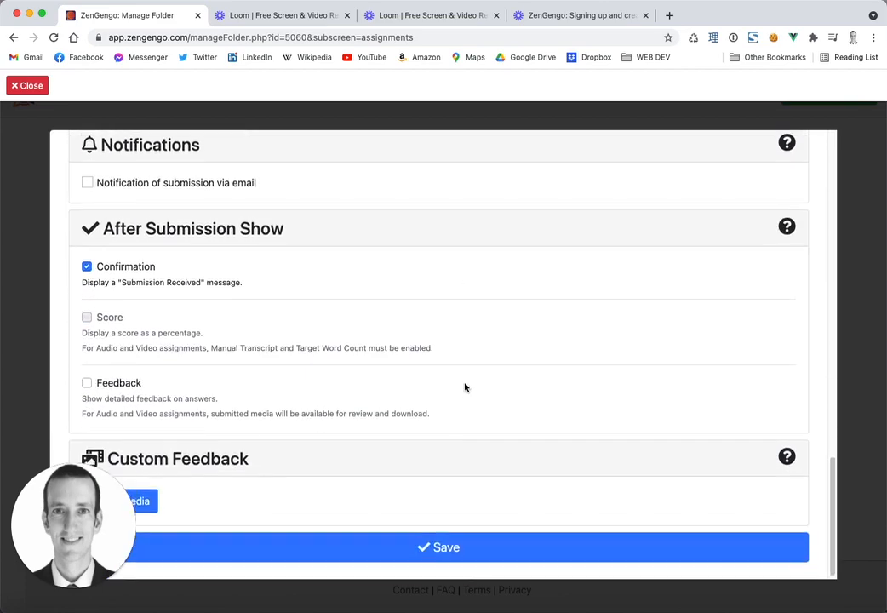
scroll(465, 387, up, 1)
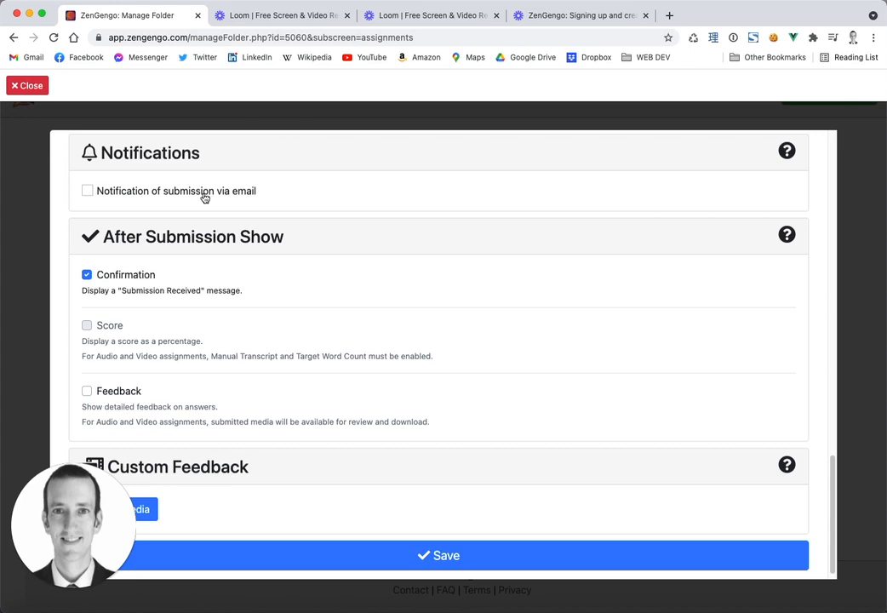
scroll(457, 342, down, 1)
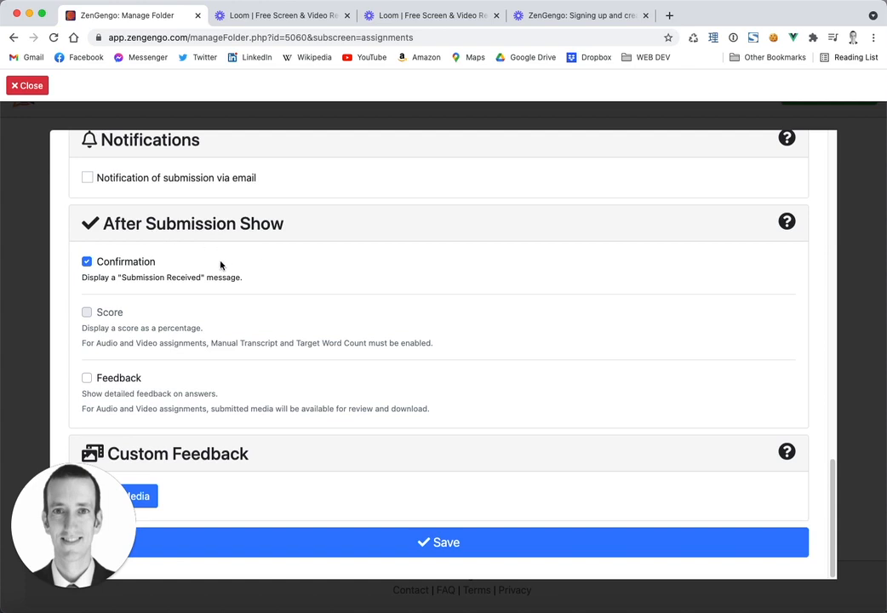
drag(262, 284, 79, 279)
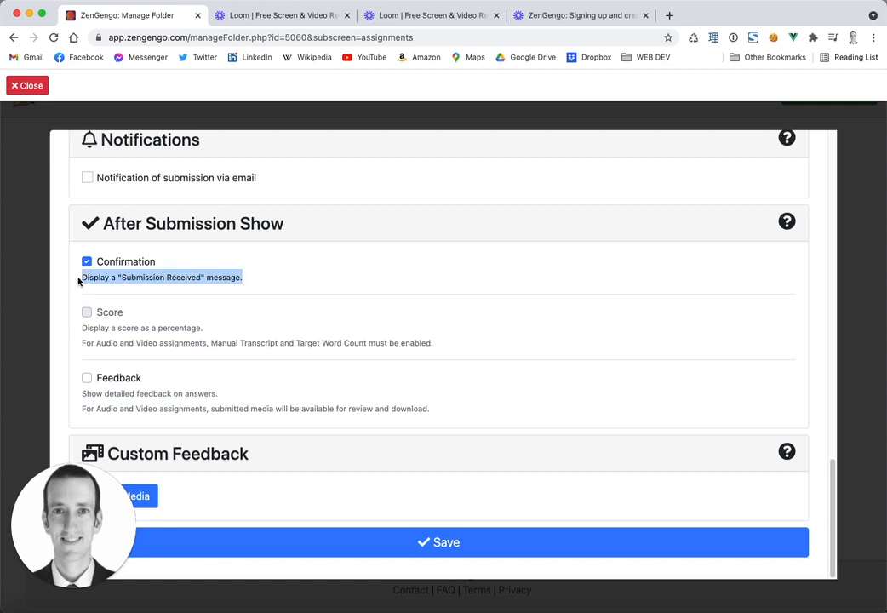
Enable Feedback under After Submission Show and review its note about submitted media for audio and video assignments.
click(127, 379)
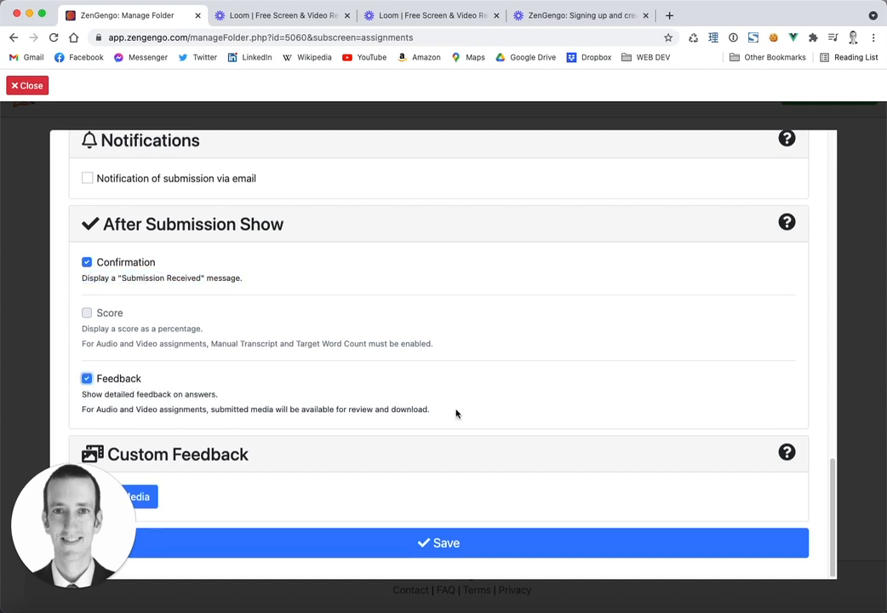
drag(434, 410, 76, 412)
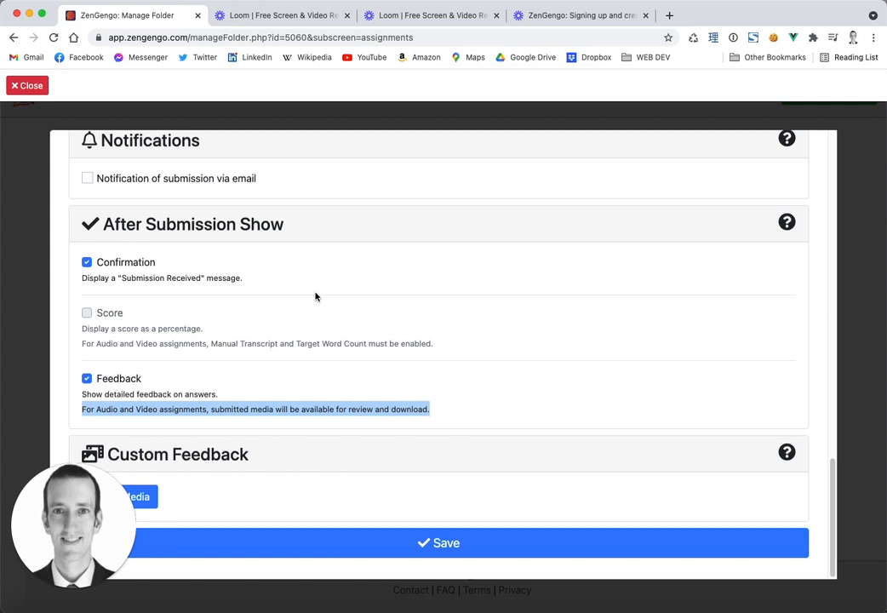
drag(75, 520, 886, 510)
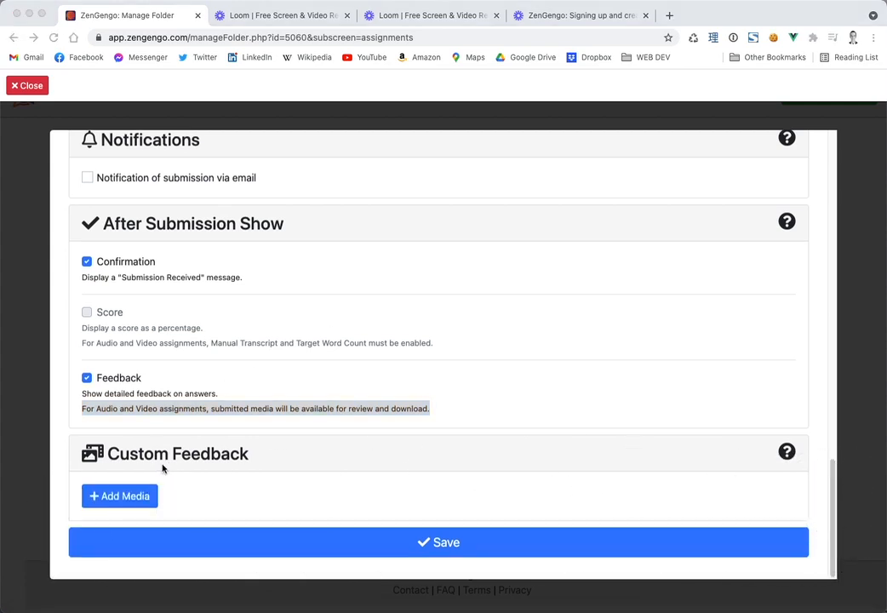
Add a custom feedback text reading "Thank you for your submission!" and save the assignment.
click(141, 495)
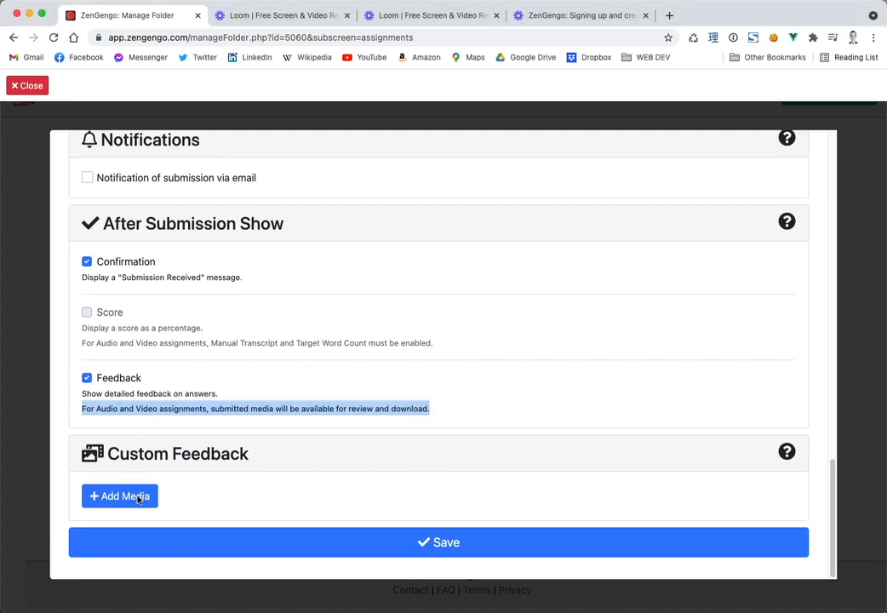
click(142, 498)
scroll(344, 511, down, 3)
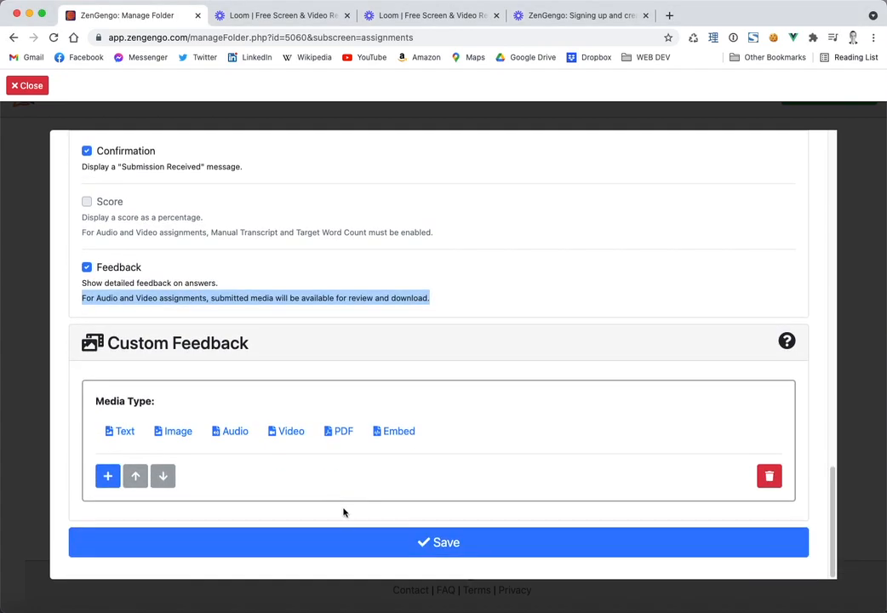
click(120, 433)
scroll(167, 458, down, 2)
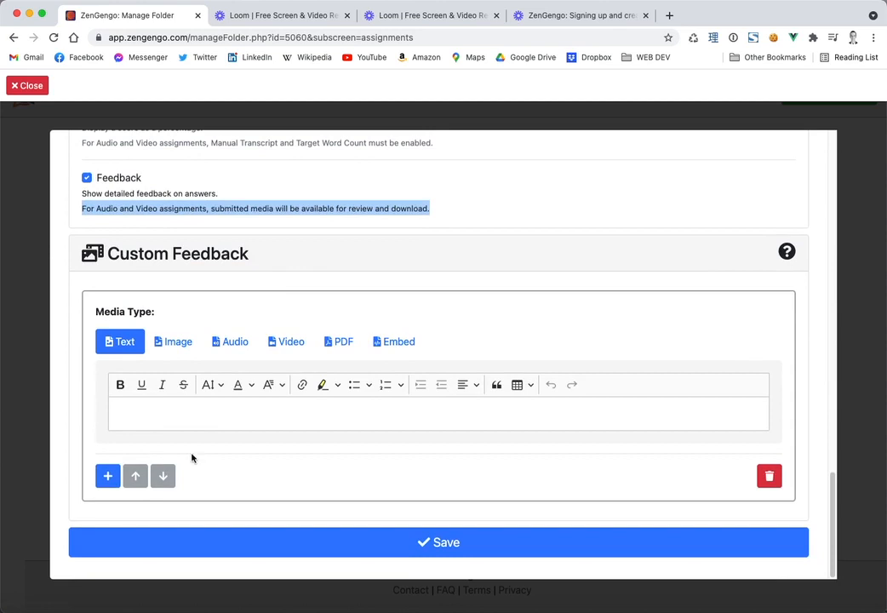
click(223, 410)
text(Th)
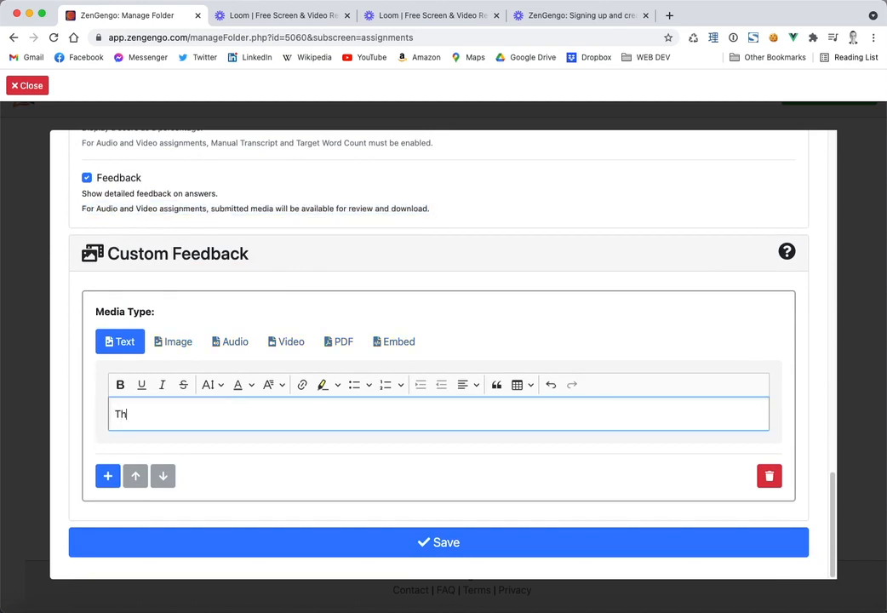
text(ank you for your submissions!)
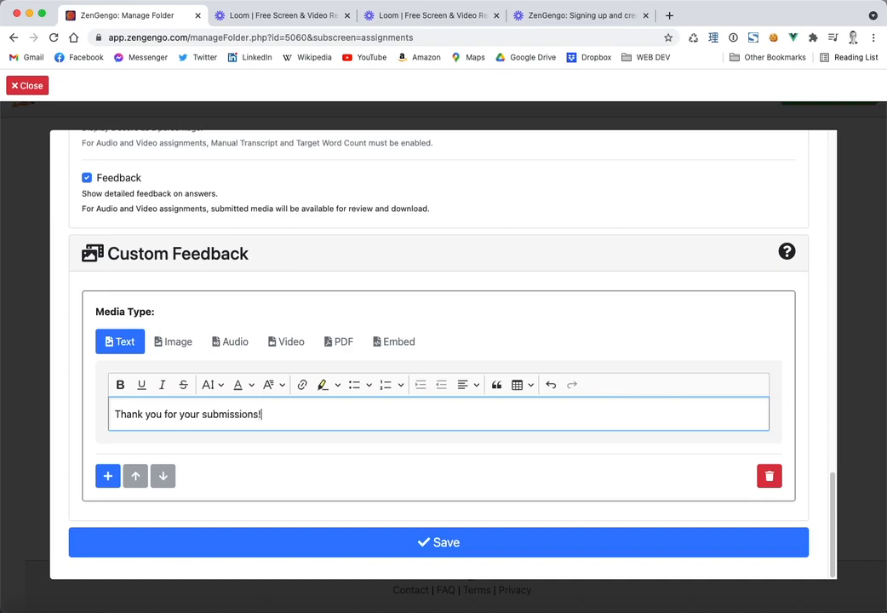
scroll(220, 343, up, 15)
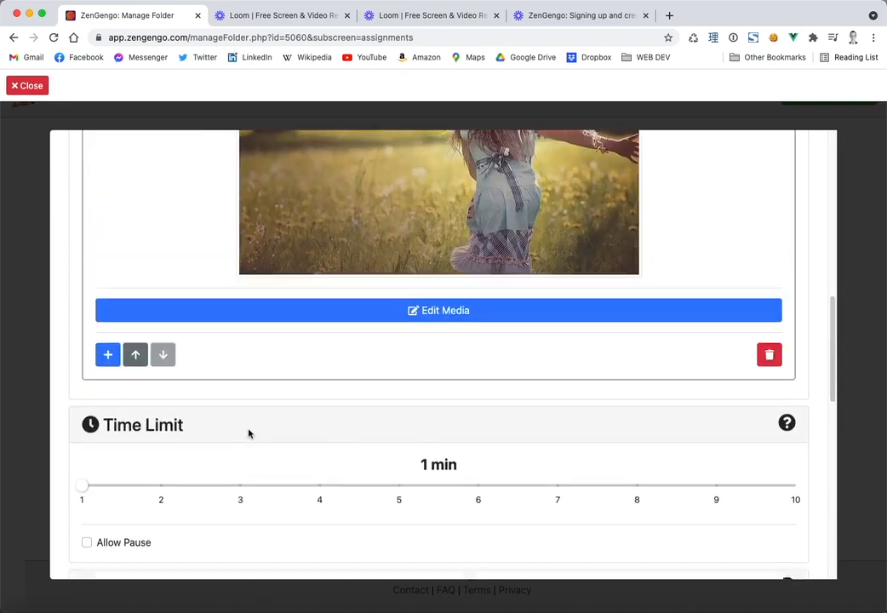
scroll(144, 464, down, 5)
scroll(131, 462, down, 10)
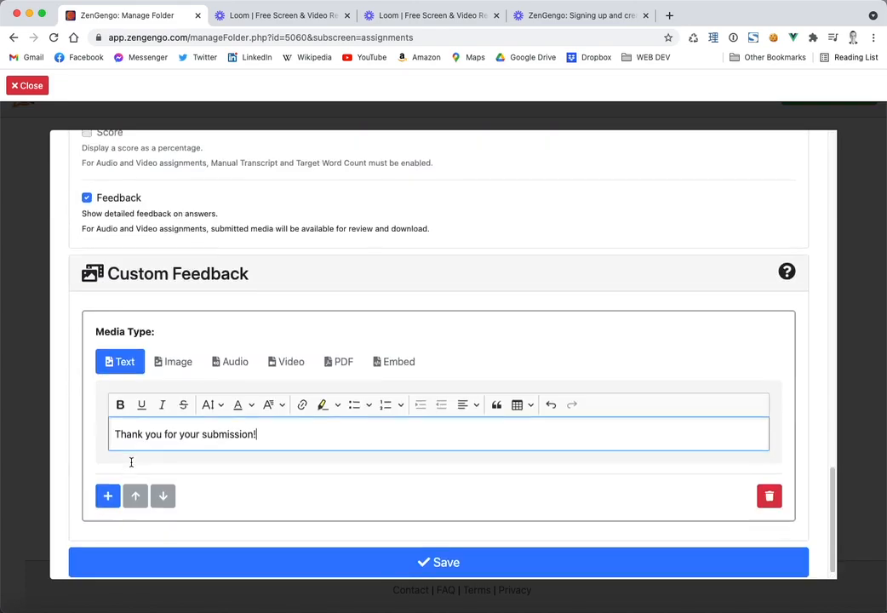
click(235, 541)
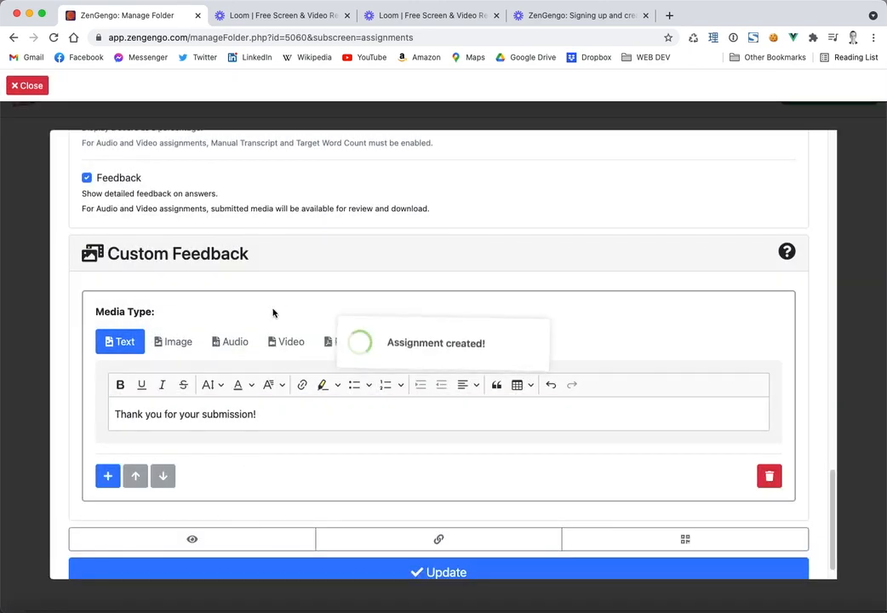
View the saved assignment's QR code and link, and open the student preview of My Audio at its name field.
scroll(162, 408, down, 2)
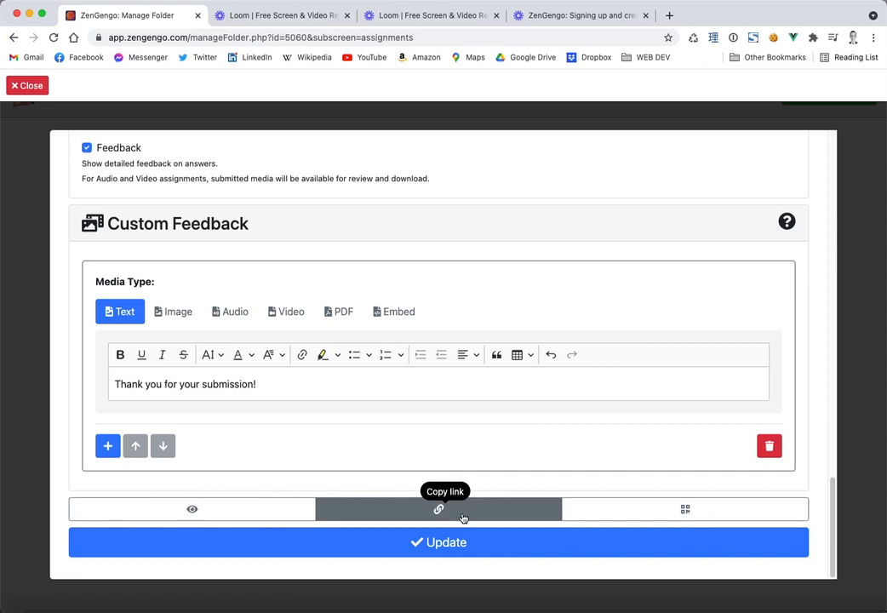
click(684, 513)
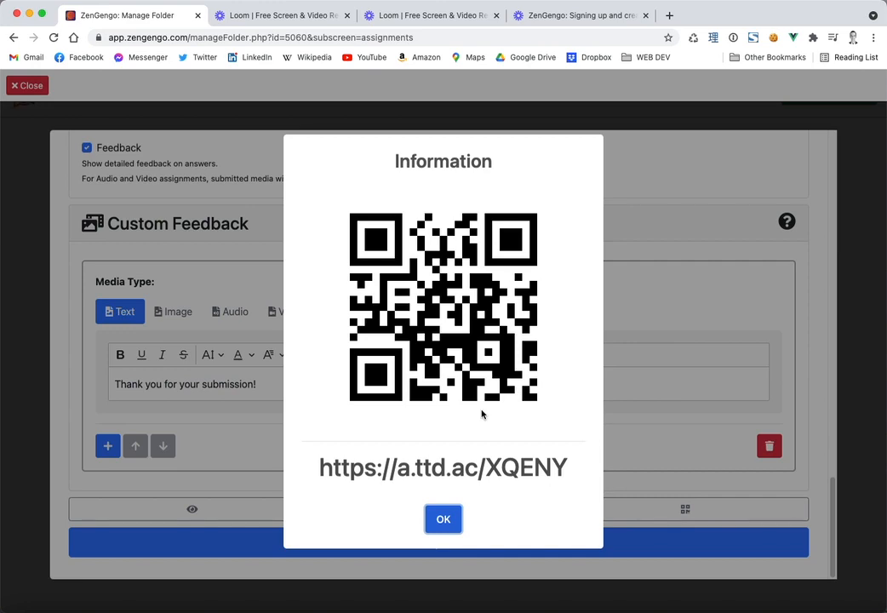
click(441, 518)
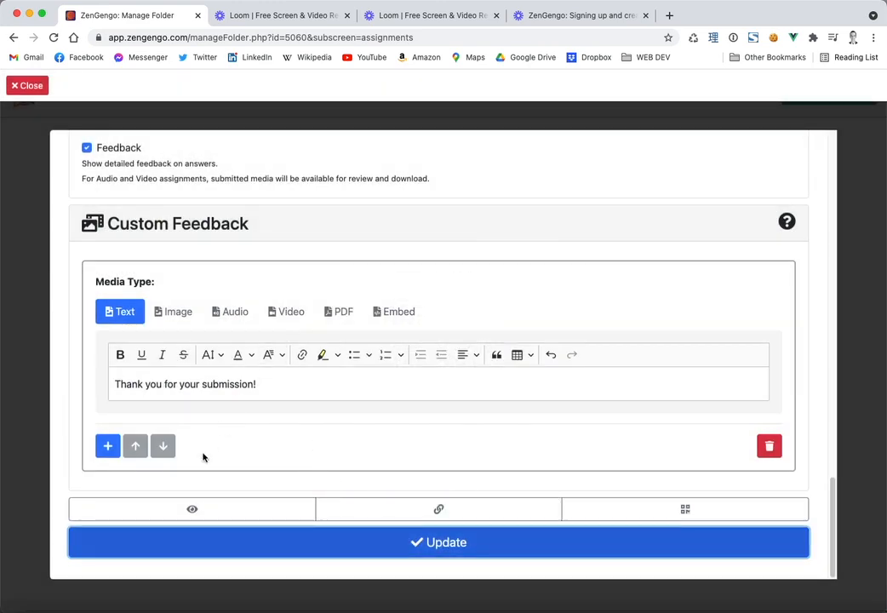
click(188, 509)
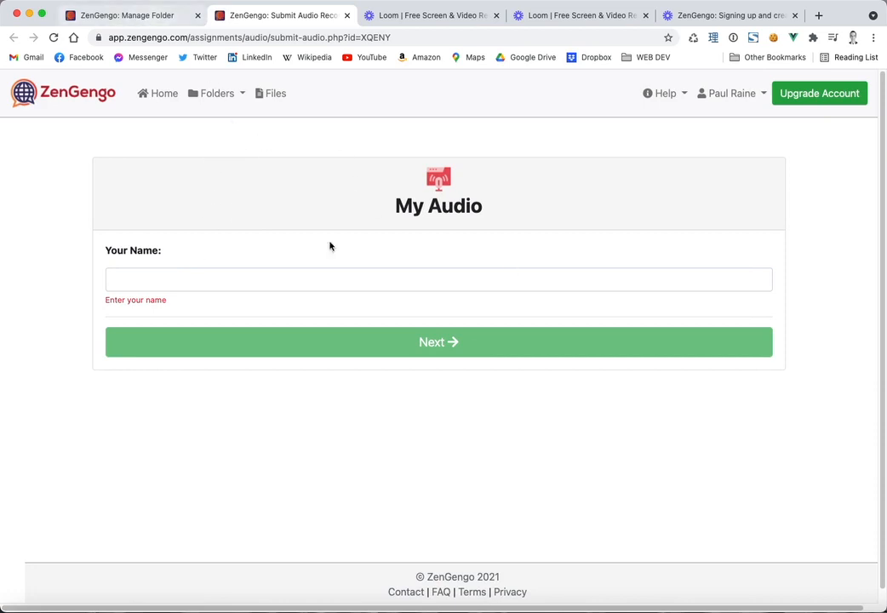
click(174, 279)
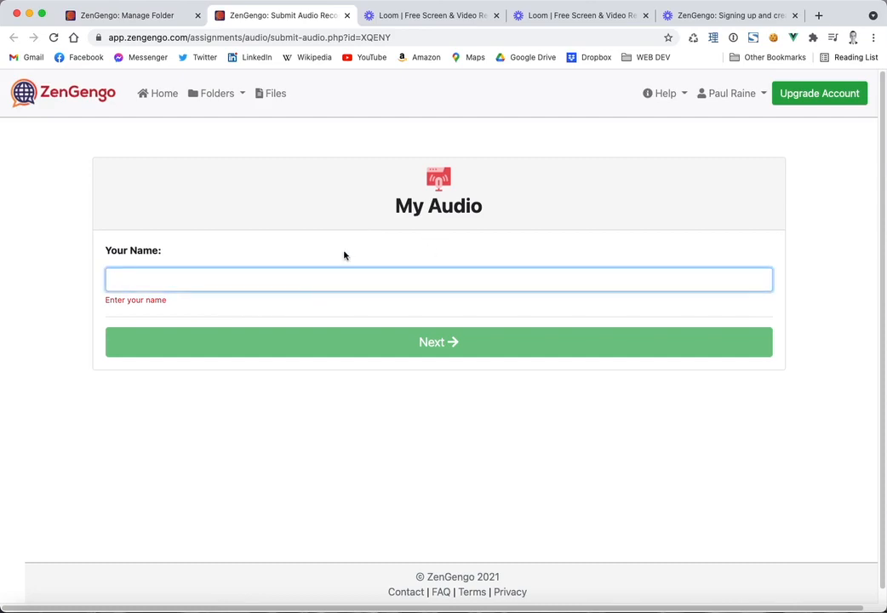
Close the assignment editor and save the My Class submission settings with collection of student ID number and student email enabled.
click(142, 22)
click(28, 86)
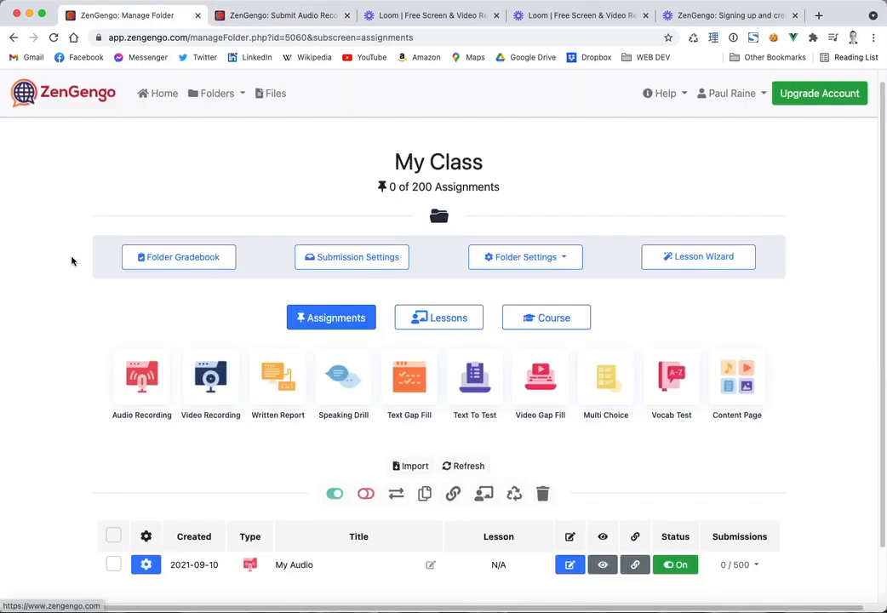
click(385, 263)
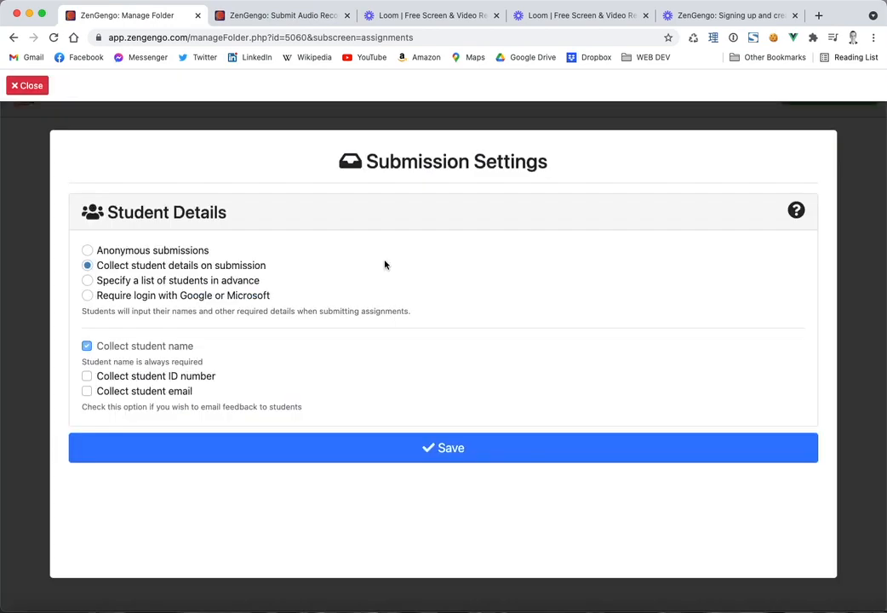
click(34, 88)
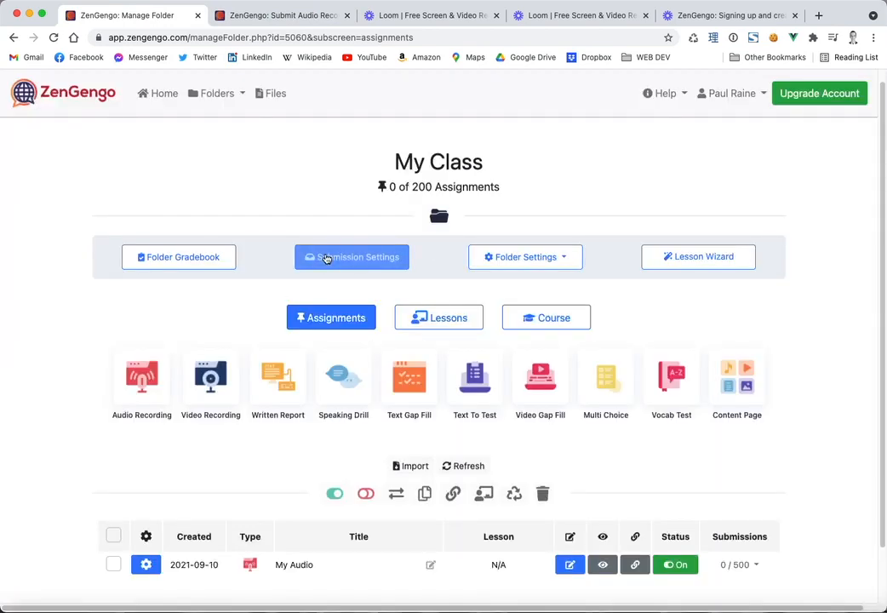
click(324, 257)
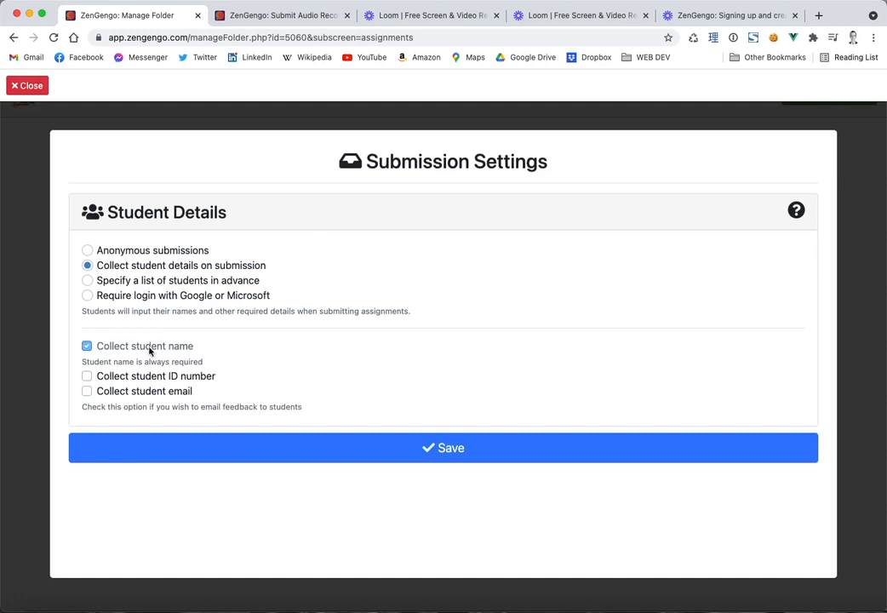
click(123, 391)
click(157, 383)
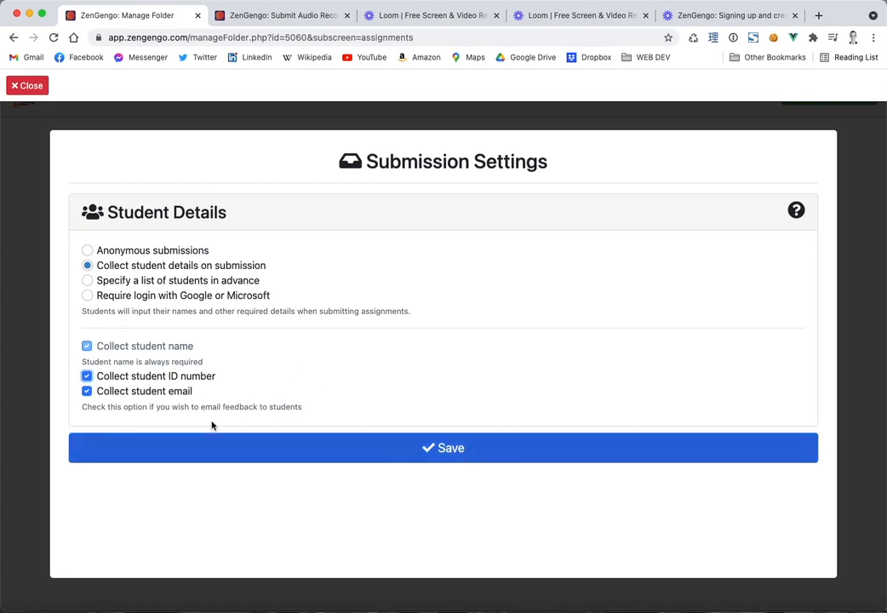
click(326, 456)
Reload the student preview of My Audio and examine its text prompt, picture, recorder and submit area.
click(272, 12)
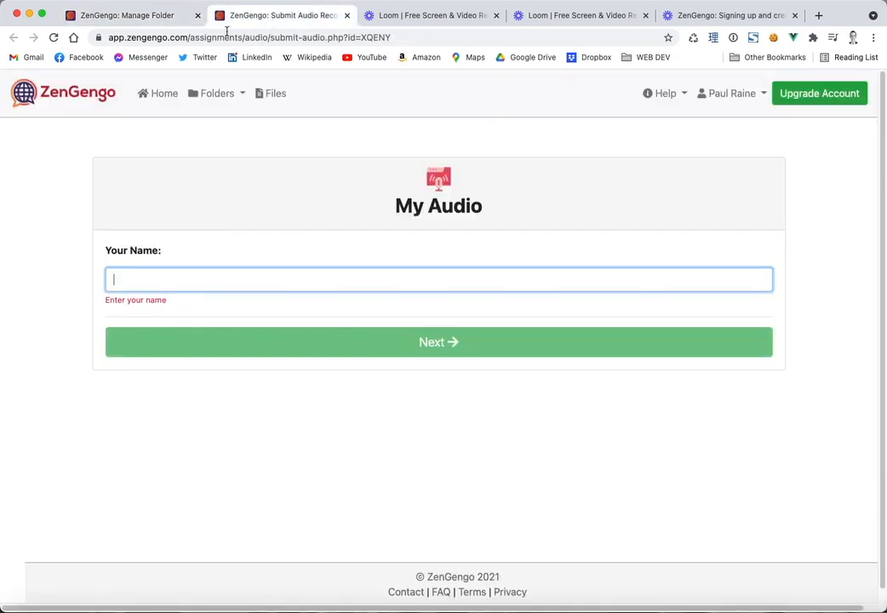
click(53, 37)
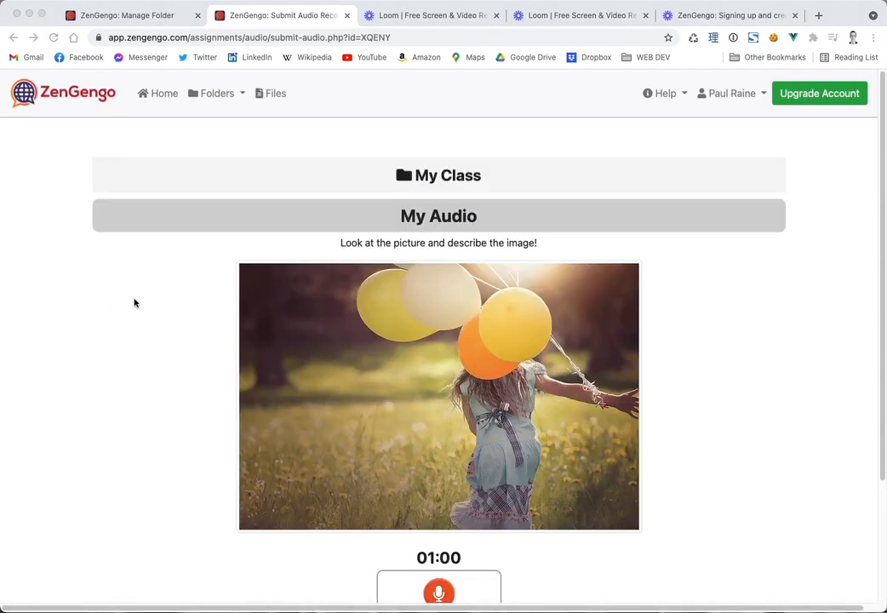
scroll(134, 405, down, 2)
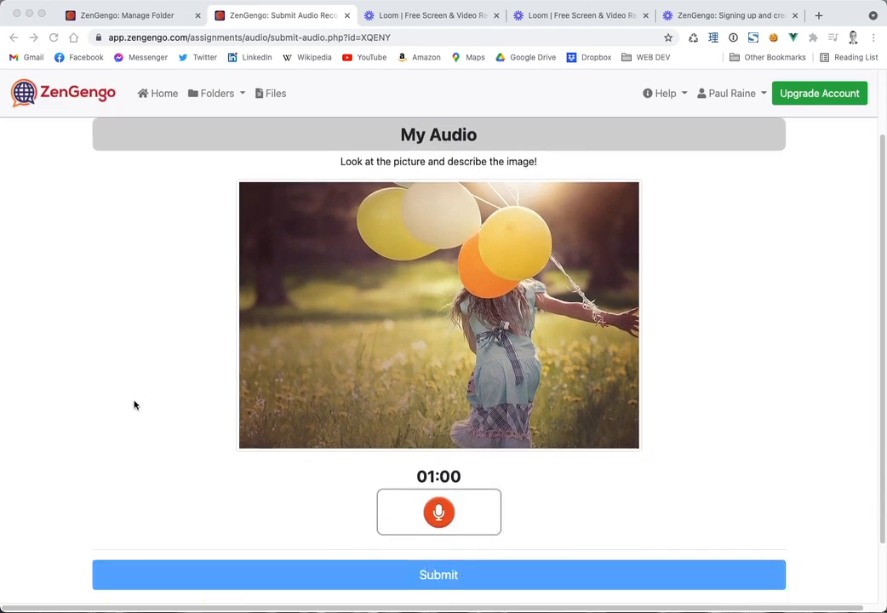
scroll(135, 405, up, 2)
click(481, 243)
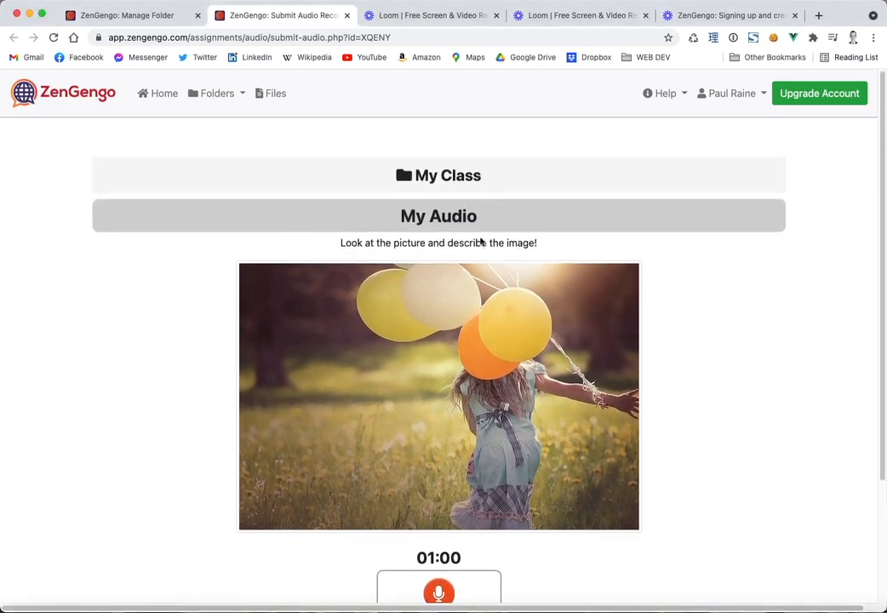
scroll(512, 339, down, 1)
scroll(346, 388, down, 3)
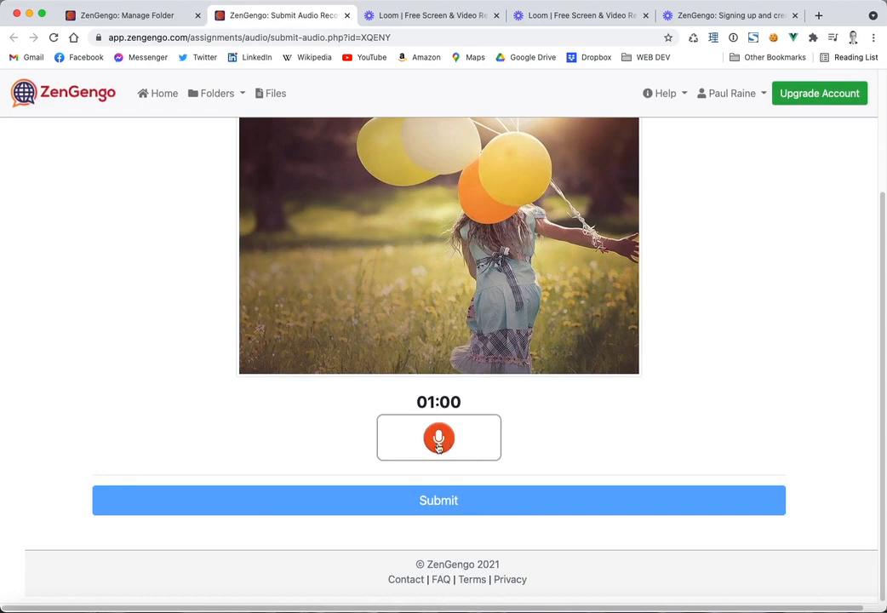
scroll(166, 392, up, 4)
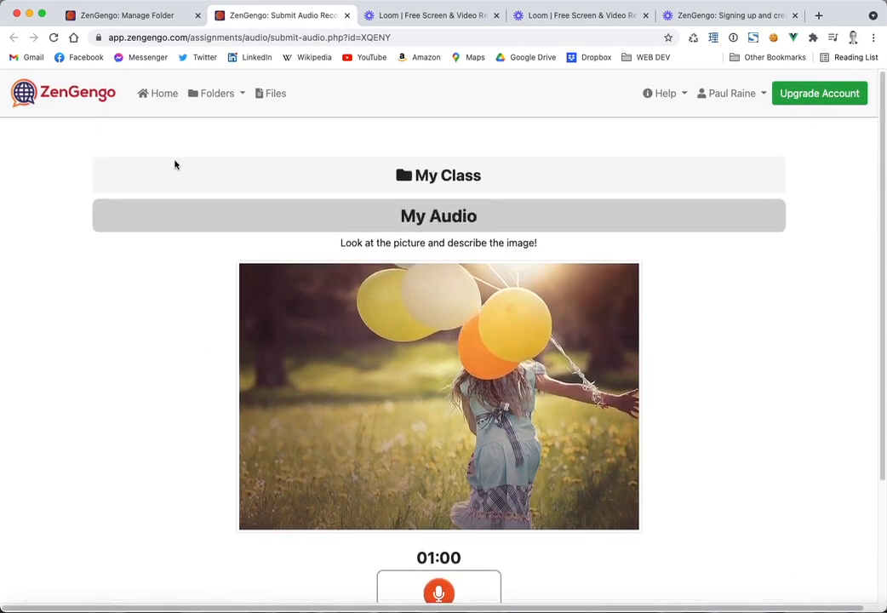
Close the submission settings in the My Class folder and refresh the assignment list.
click(140, 23)
click(28, 84)
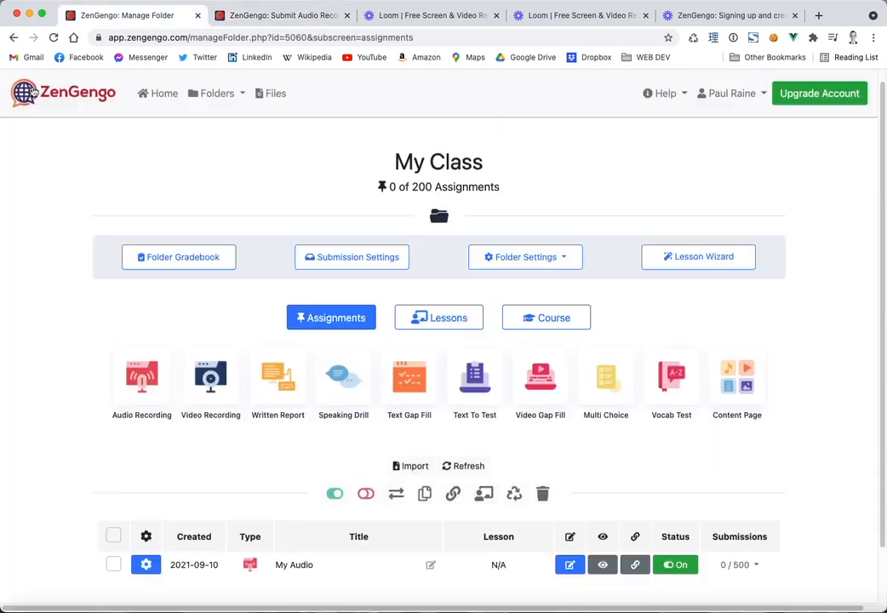
scroll(82, 339, down, 2)
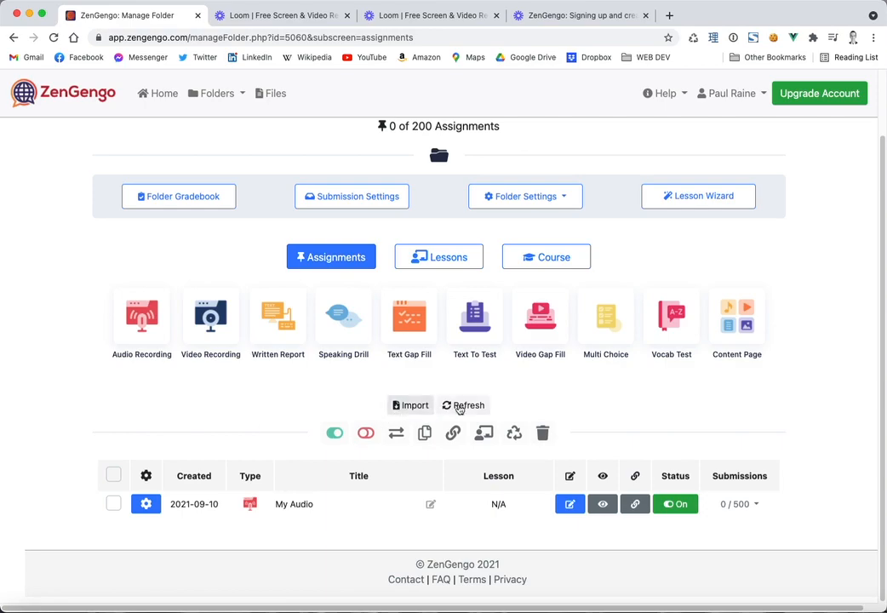
click(467, 406)
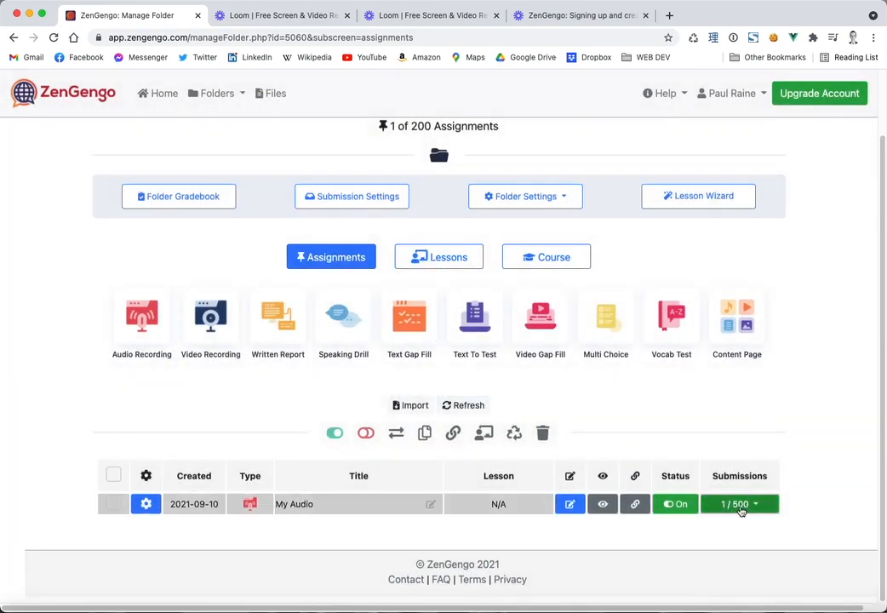
View the submissions for My Audio and play back the student's submitted recording.
click(737, 505)
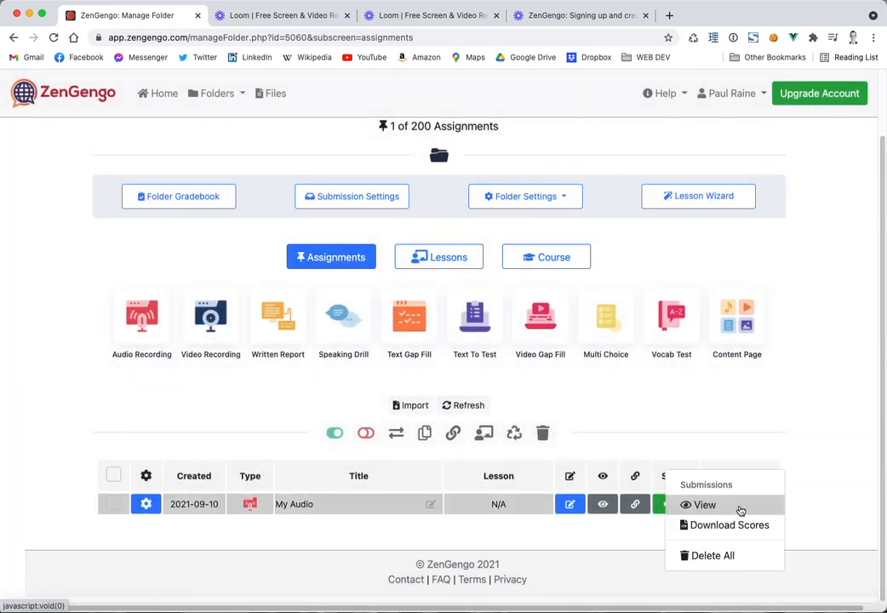
click(705, 505)
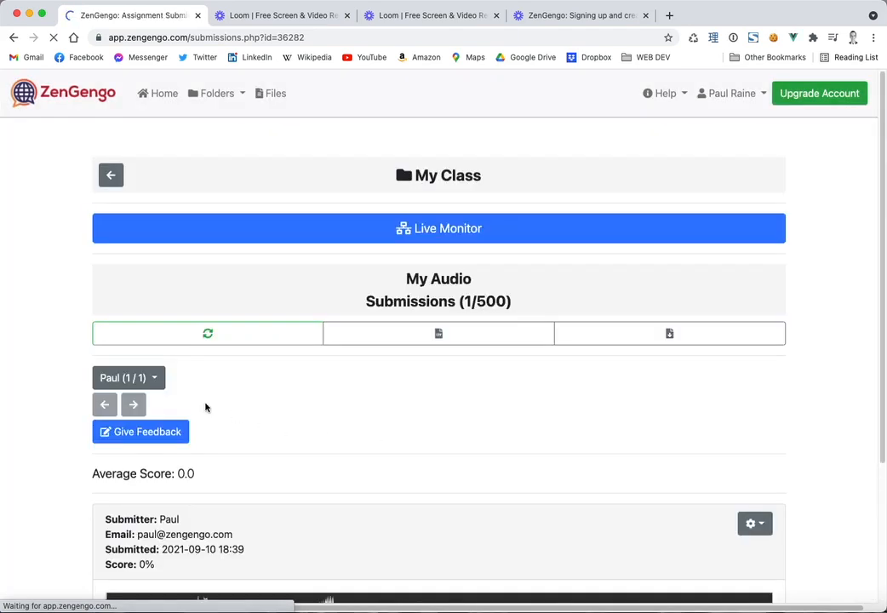
scroll(61, 401, down, 3)
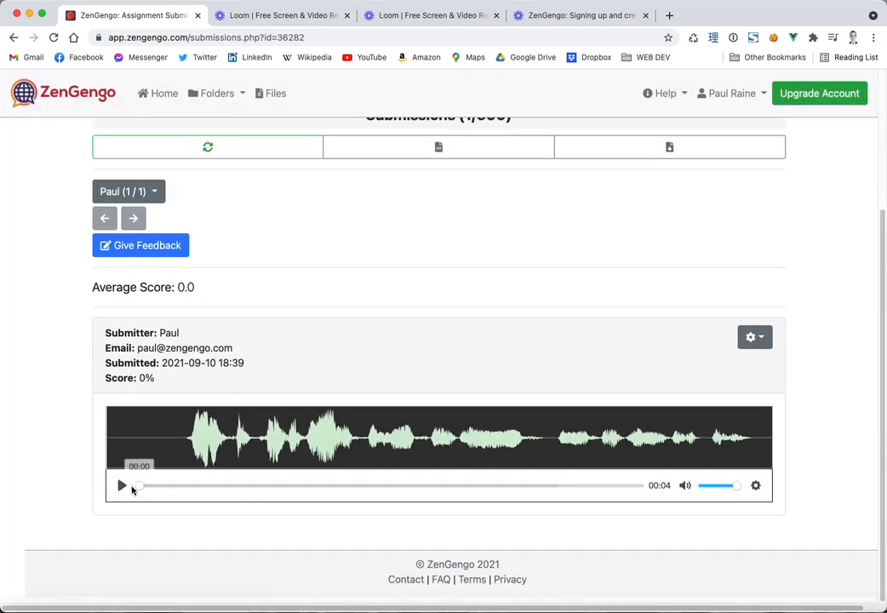
click(121, 485)
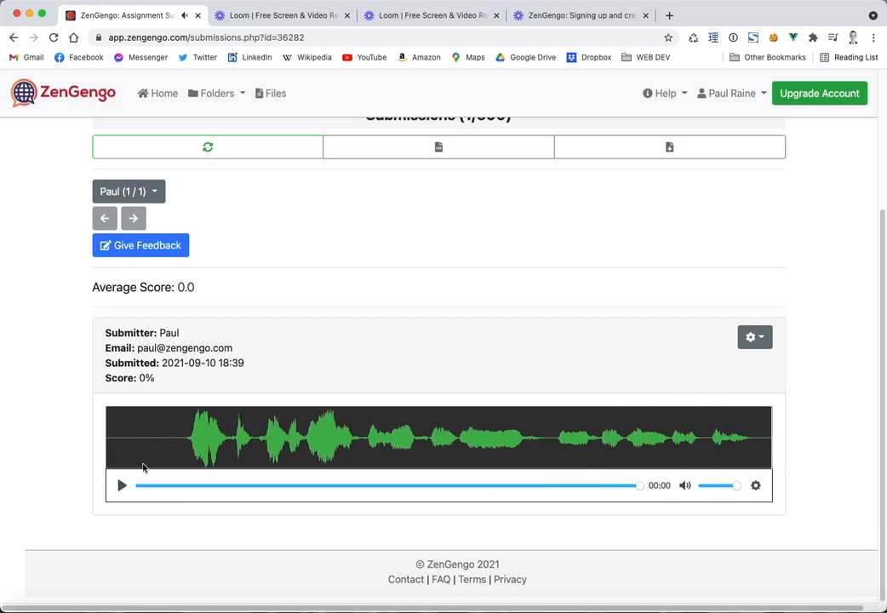
Return from the submissions page to the assignment list of the My Class folder.
scroll(55, 386, up, 5)
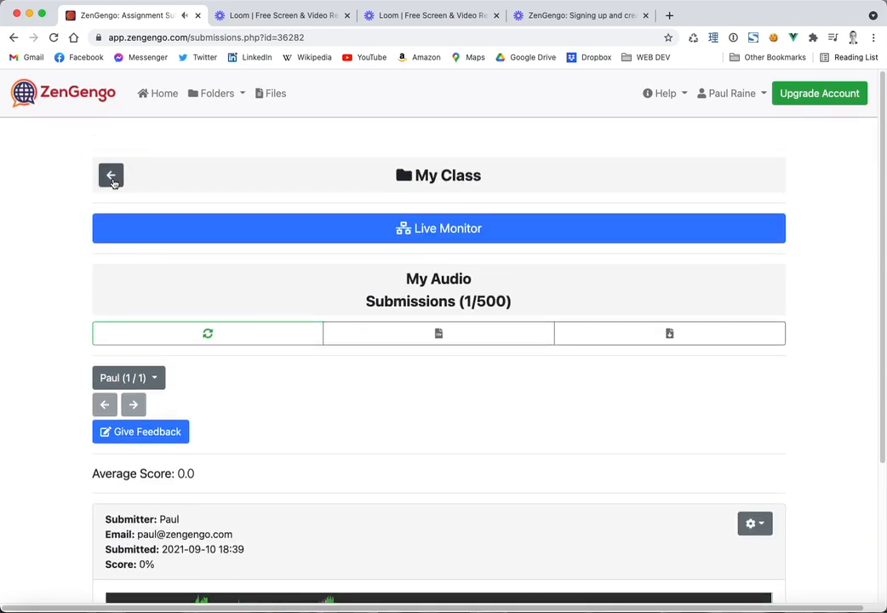
click(111, 177)
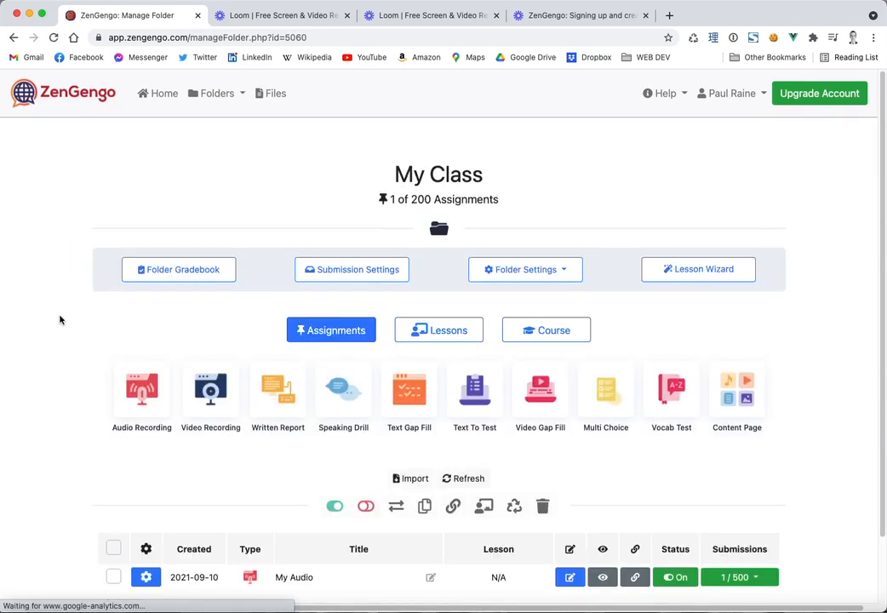
scroll(57, 428, down, 2)
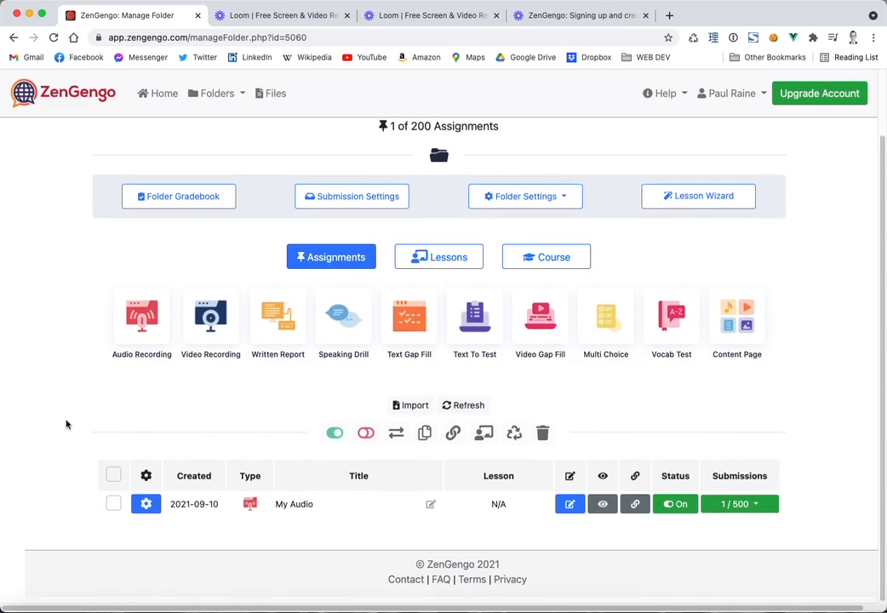